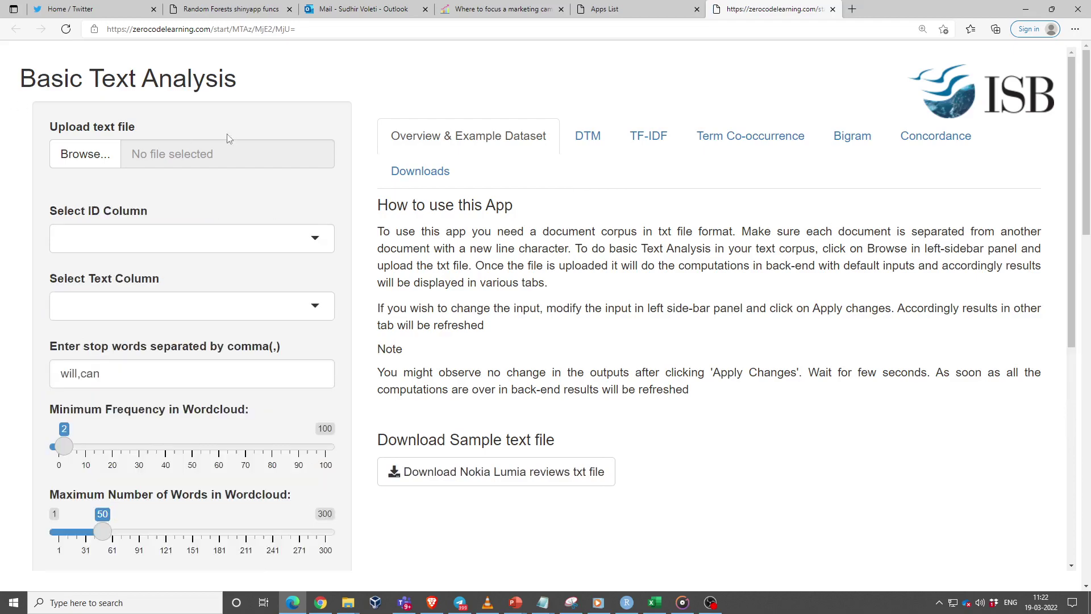
# - Look through the output tabs and download the Nokia Lumia reviews text file from the Overview & Example Dataset section
pyautogui.scroll(-10, 219, 399)
pyautogui.scroll(10, 219, 400)
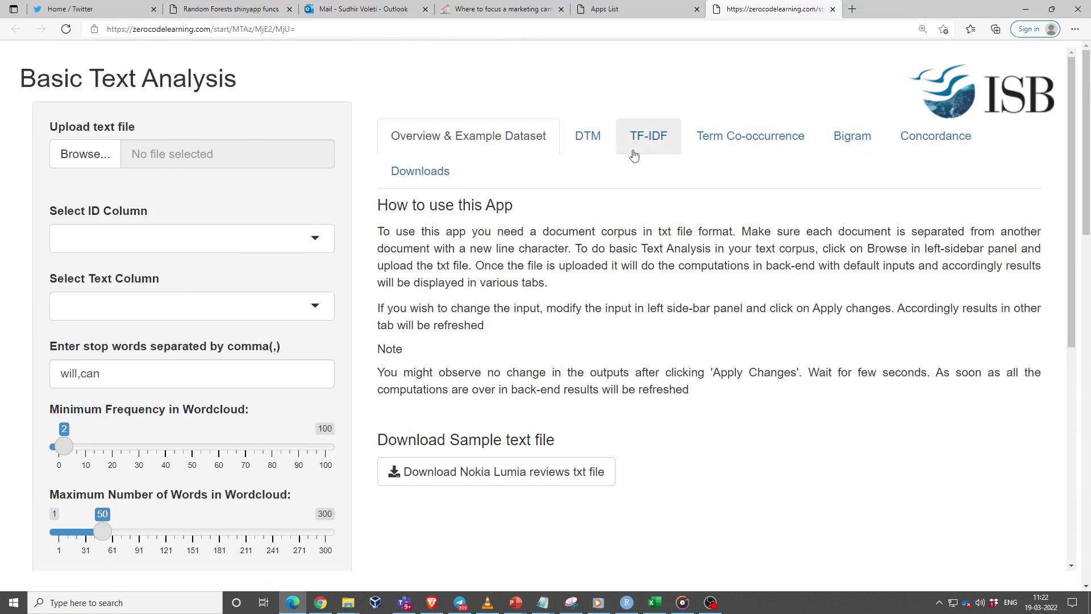
pyautogui.click(586, 145)
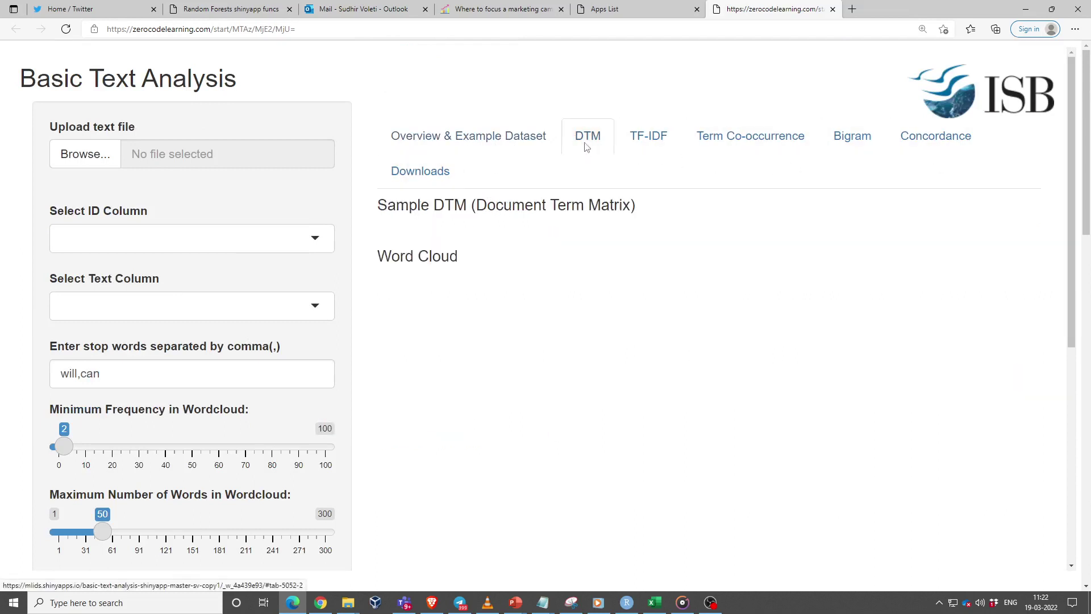
pyautogui.click(426, 177)
pyautogui.click(484, 142)
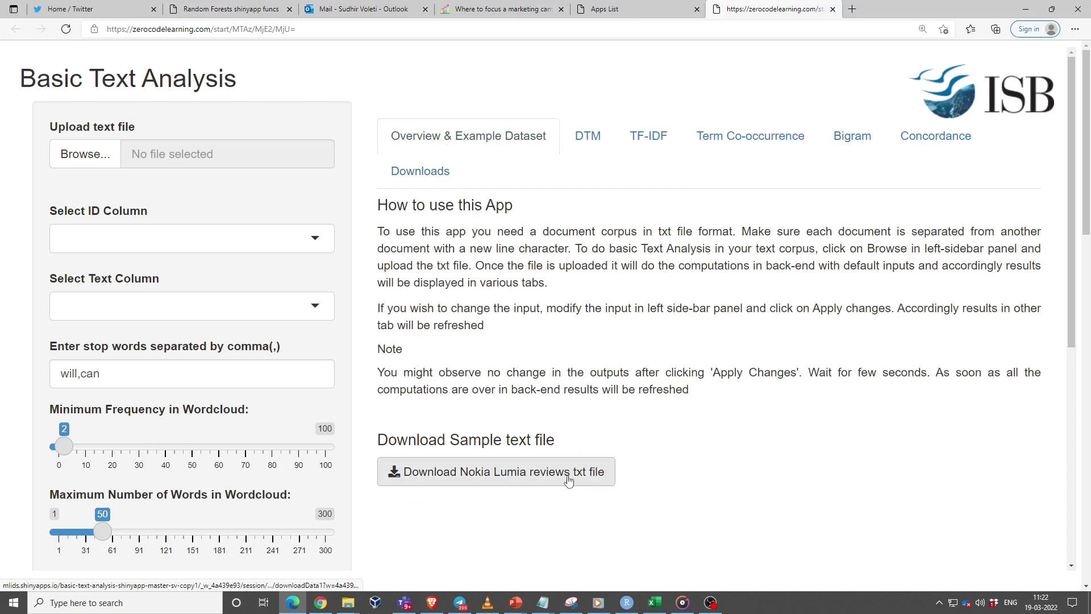
pyautogui.click(470, 476)
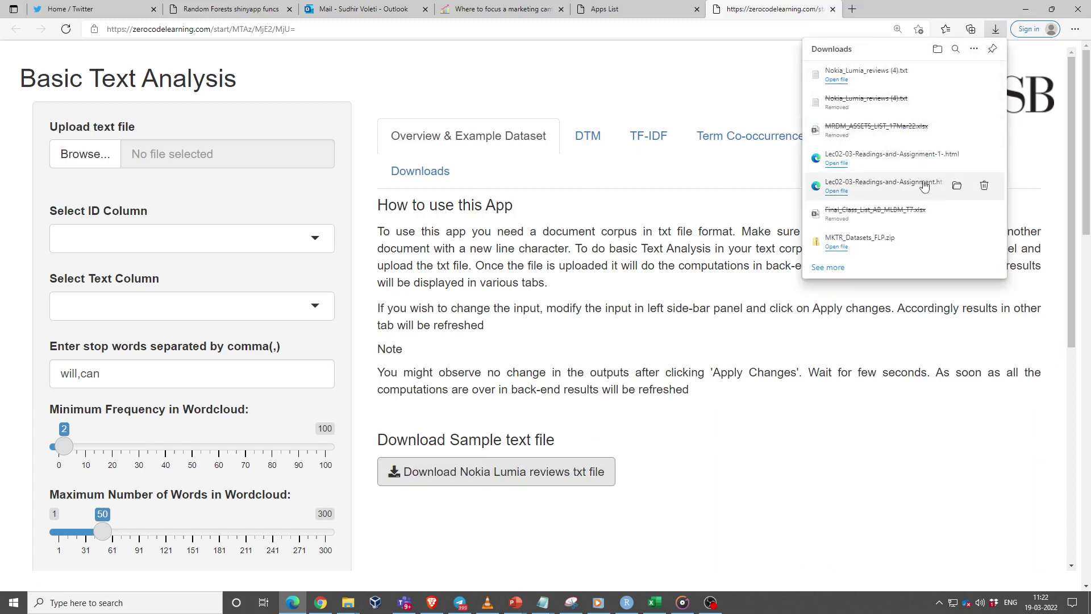
# - Switch to the PowerPoint slide show to reveal the app layout points, and return to the browser to examine the input widgets
pyautogui.hotkey('alt', 'Tab')
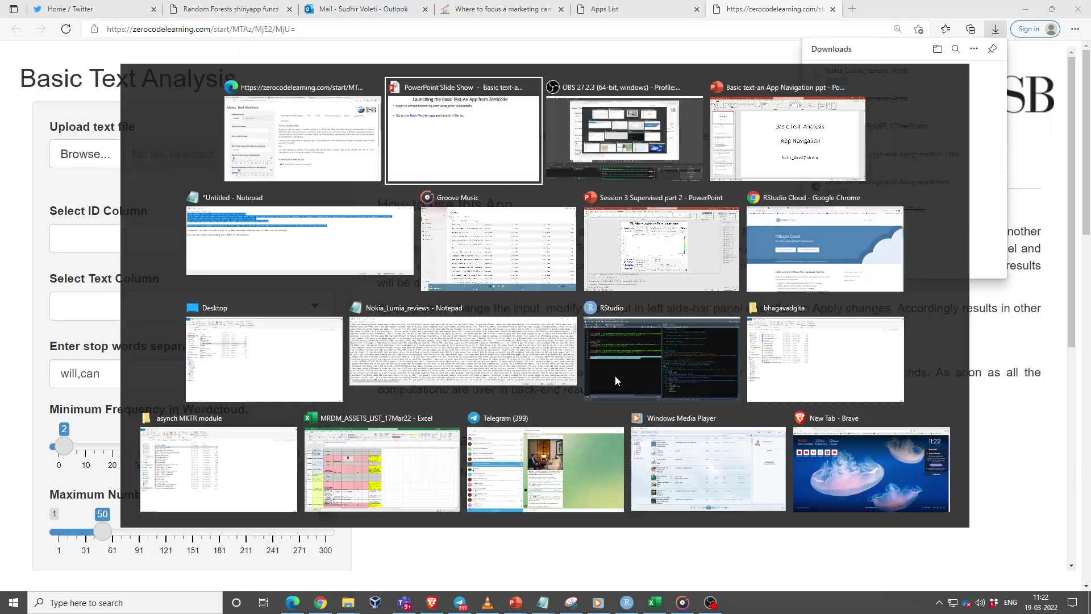
pyautogui.press('Right')
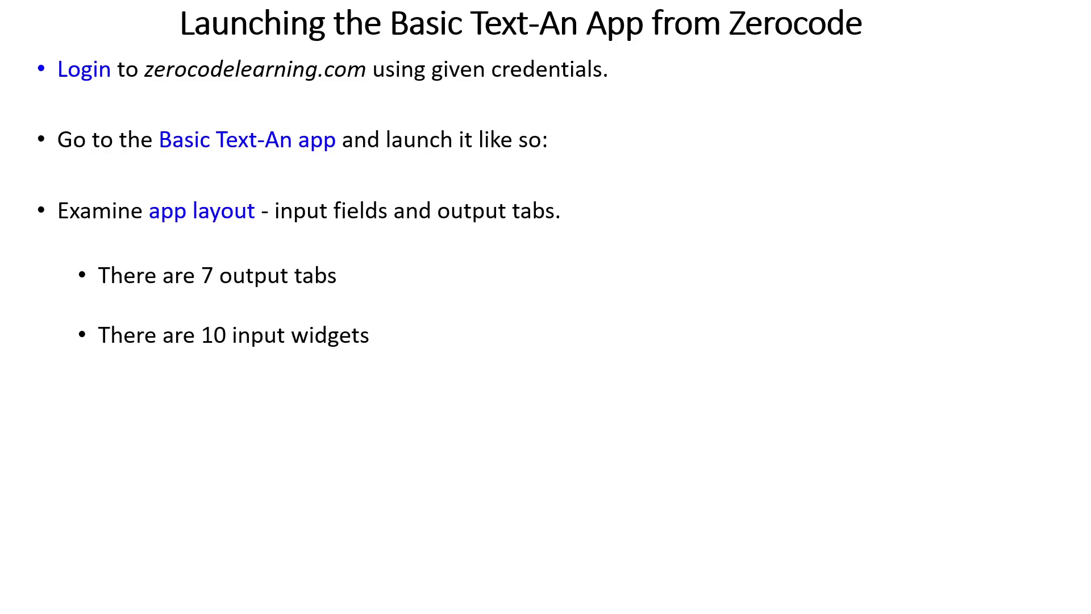
pyautogui.hotkey('alt', 'Tab')
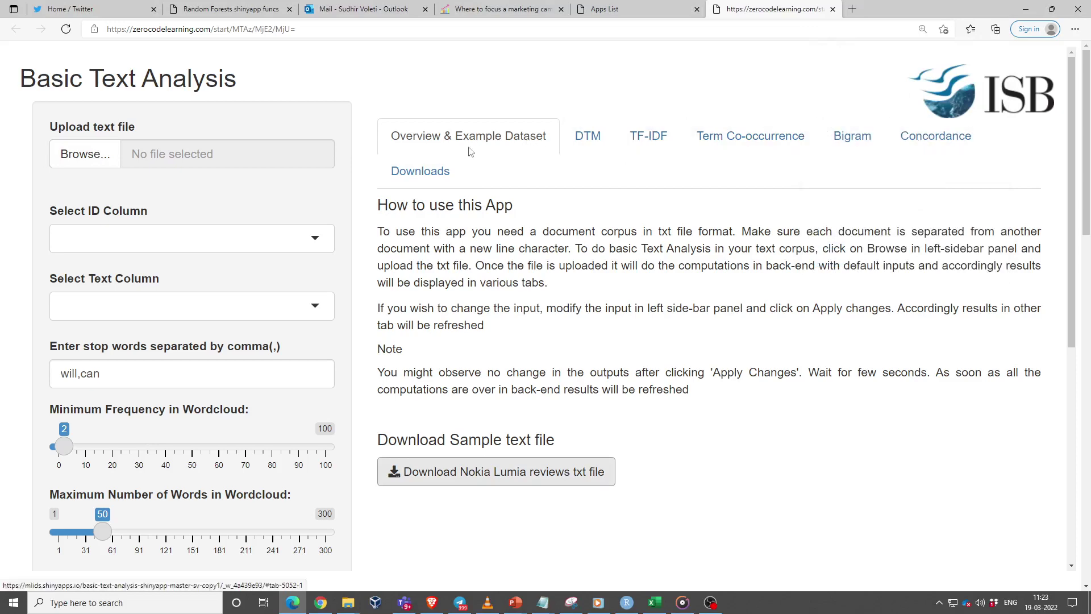
pyautogui.scroll(-4, 233, 253)
pyautogui.scroll(4, 233, 253)
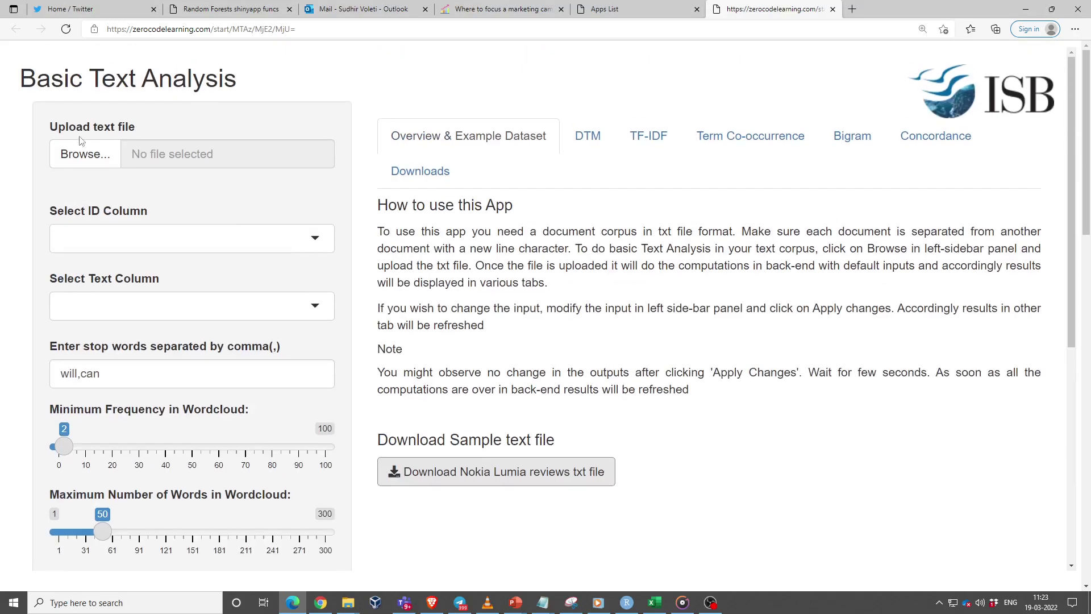
pyautogui.scroll(-4, 103, 273)
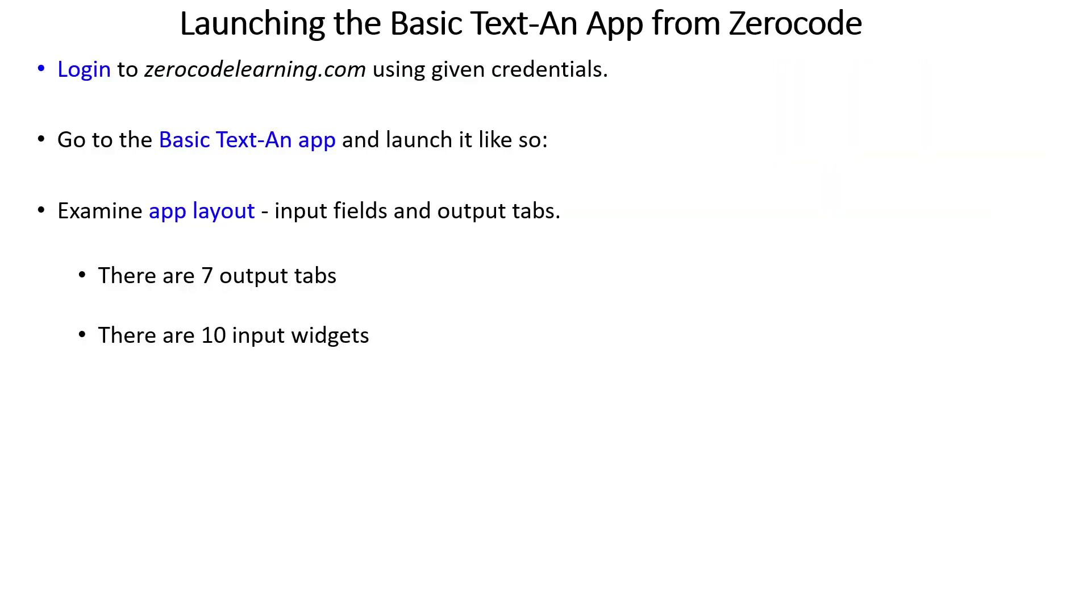
# - Advance the PowerPoint slide show through the download instructions to the "Loading data & Scanning Outputs: DTM & TF-IDF" slide
pyautogui.press('Right')
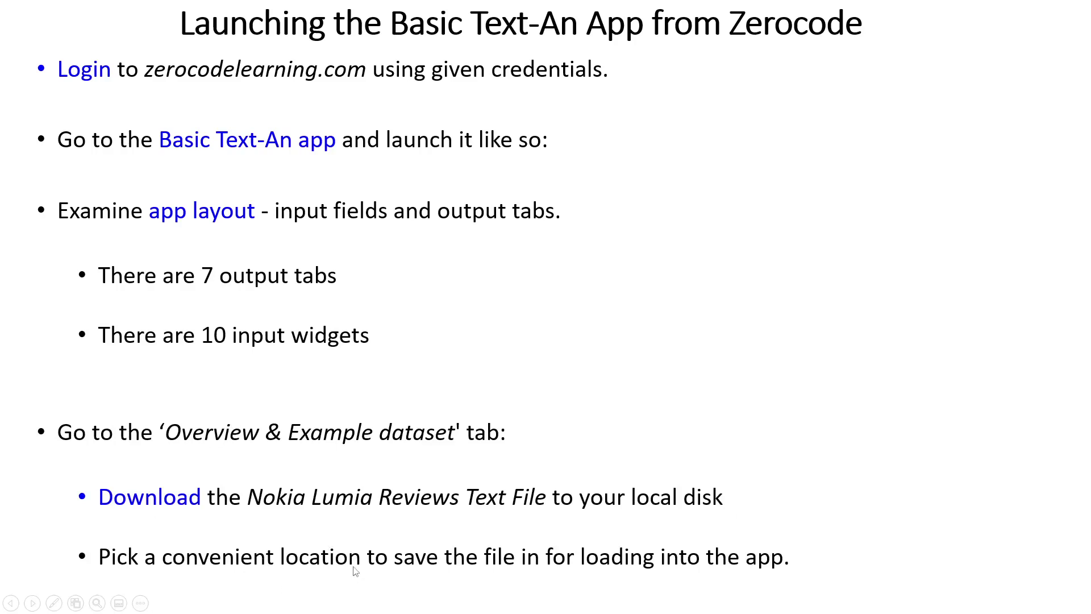
pyautogui.press('Right')
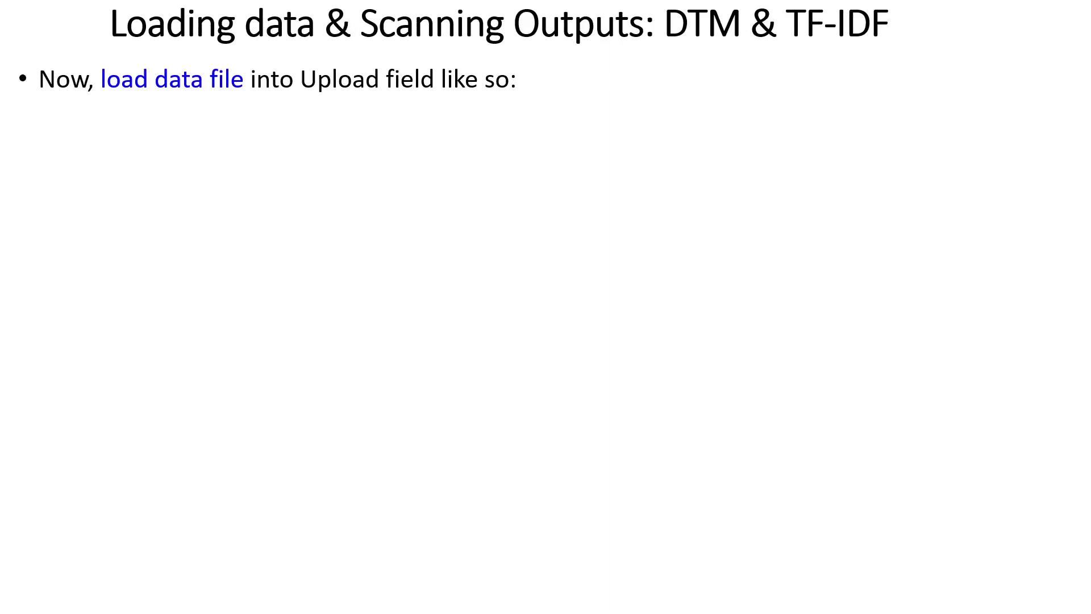
# - Return to the browser and upload Nokia_Lumia_reviews from the Desktop as the text file to analyse
pyautogui.hotkey('alt', 'Tab')
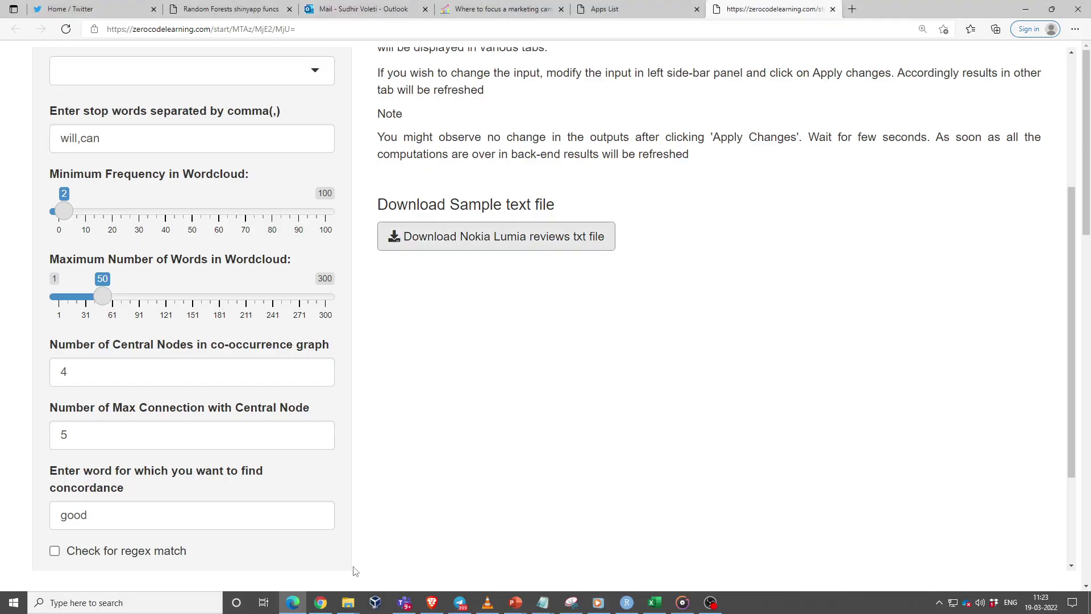
pyautogui.scroll(5, 628, 426)
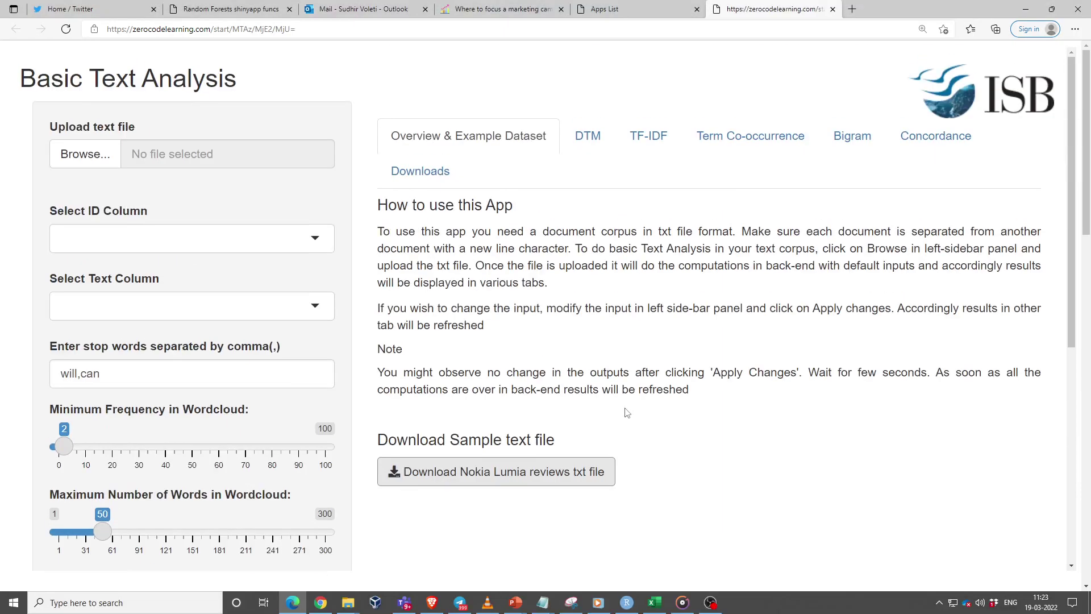
pyautogui.click(77, 155)
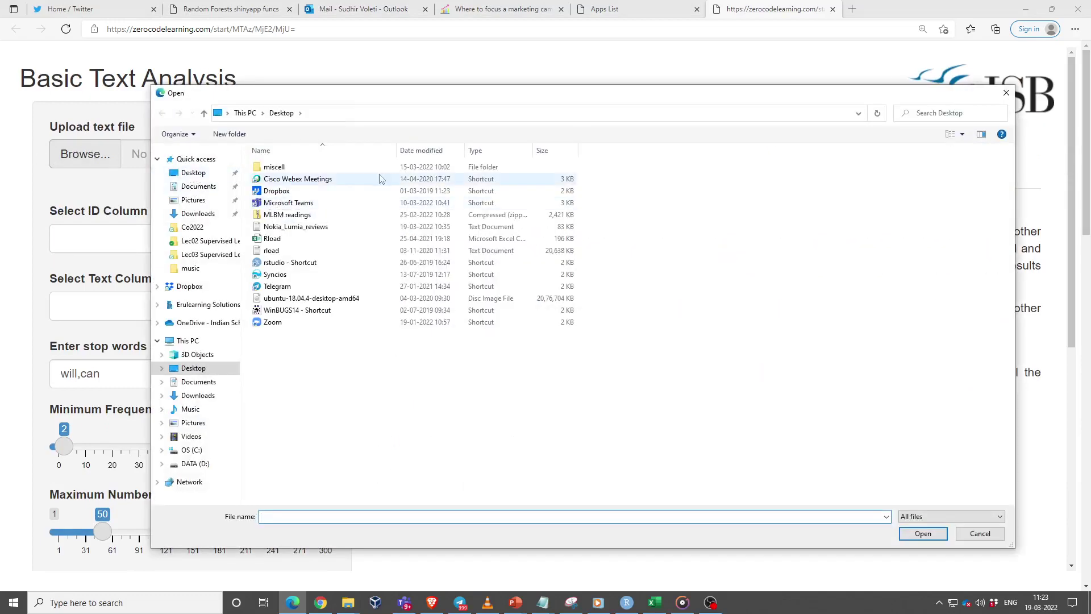
pyautogui.click(297, 229)
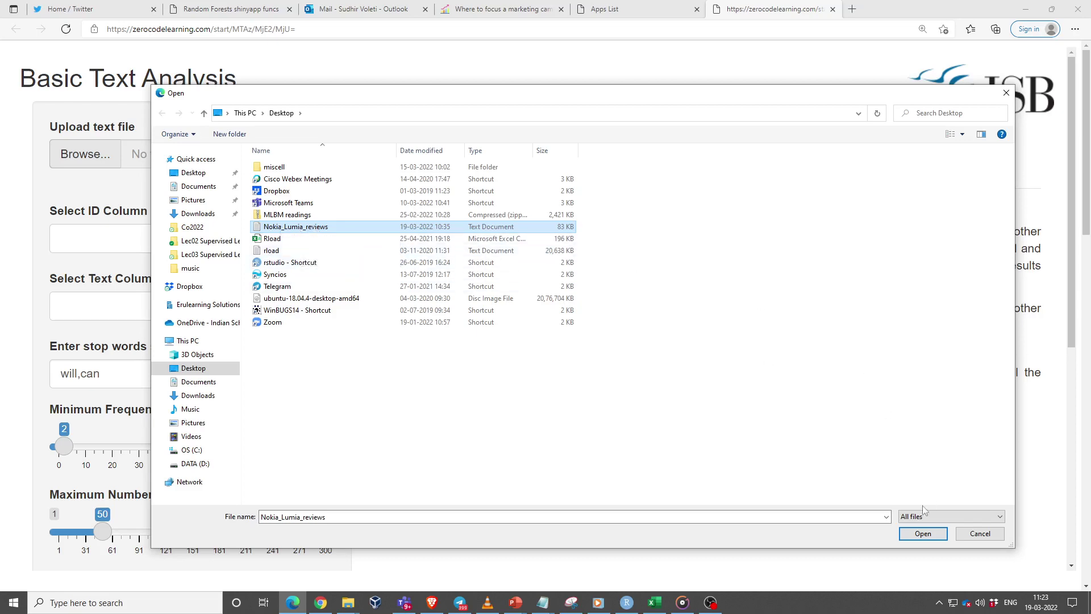
pyautogui.click(922, 533)
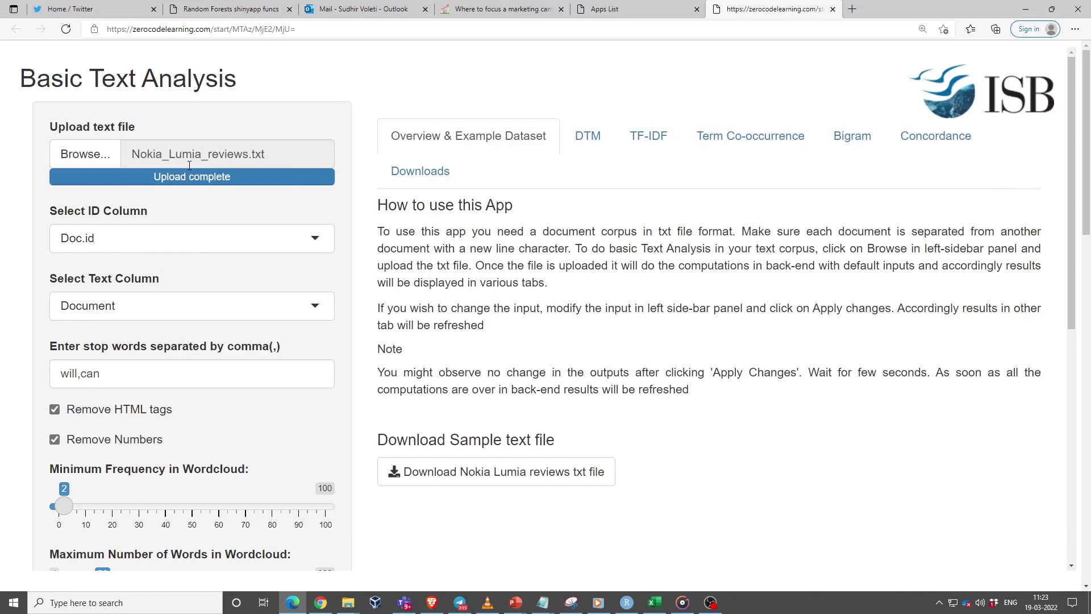
# - View the contents of the Nokia_Lumia_reviews file in Notepad, and minimize it to return to the text analysis app
pyautogui.click(543, 603)
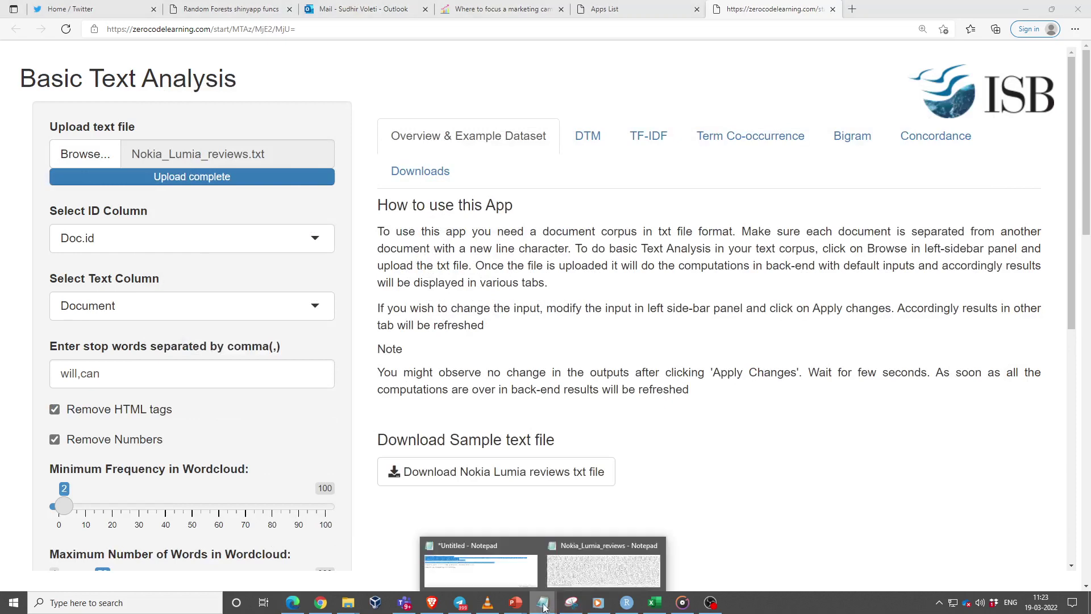
pyautogui.click(595, 577)
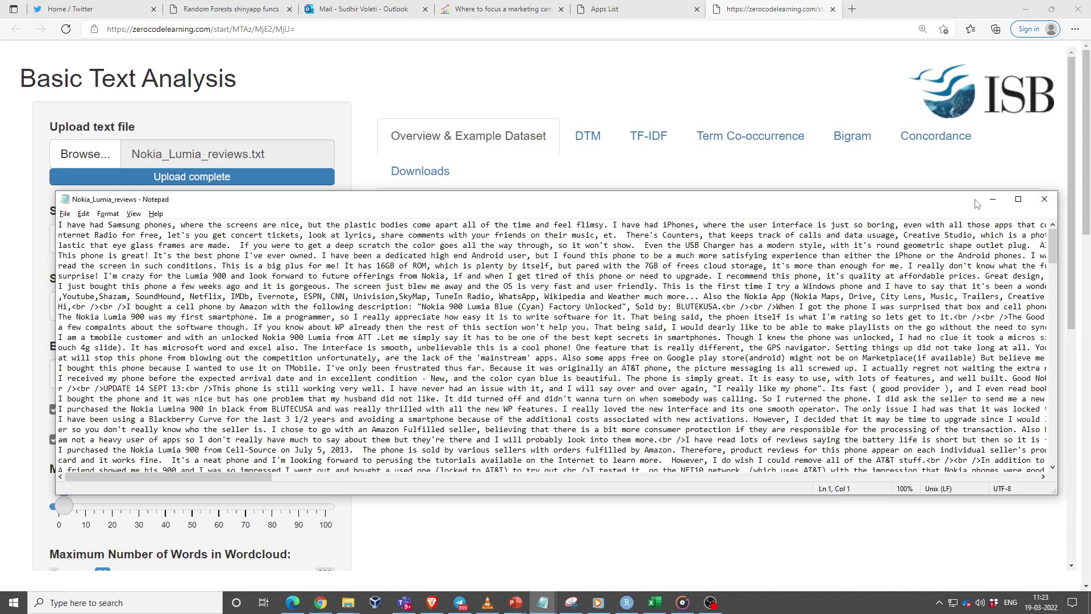
pyautogui.click(991, 199)
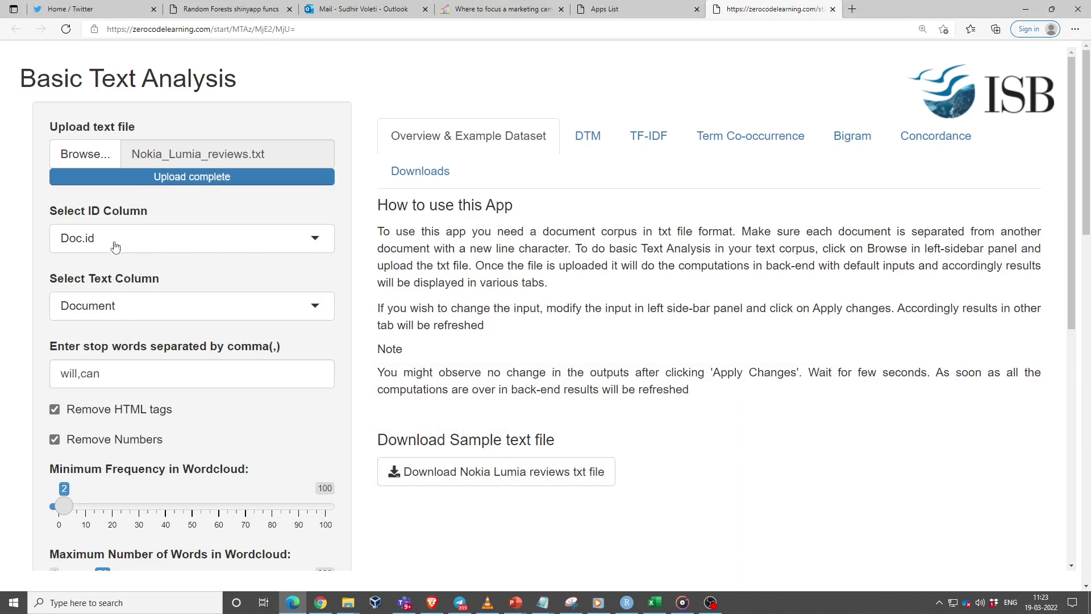
# - Review the input settings, run the analysis with the defaults, and view the sample document term matrix in the DTM output
pyautogui.scroll(-1, 248, 333)
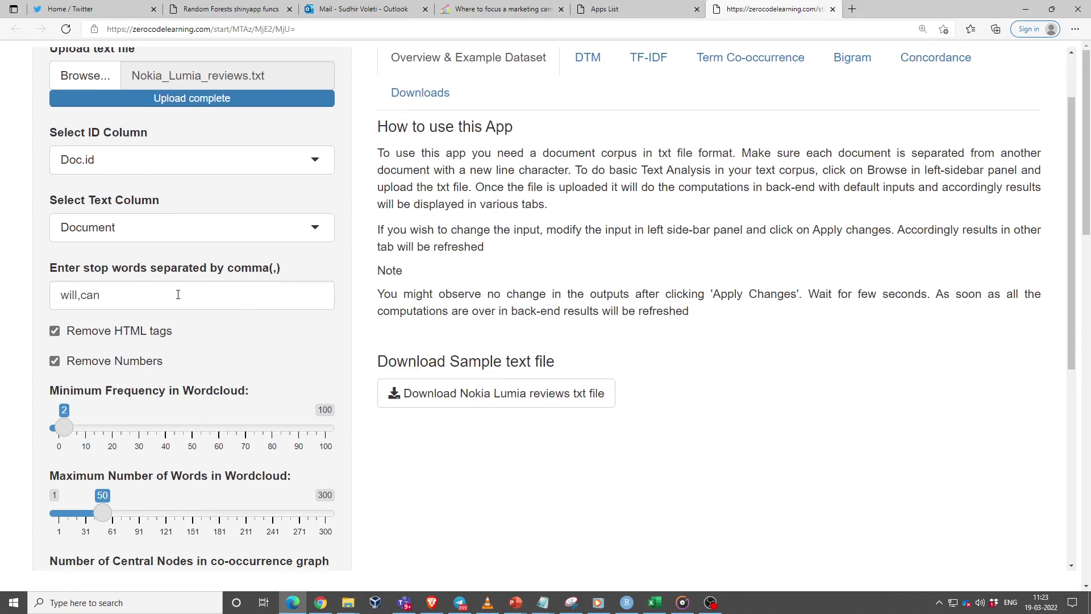
pyautogui.scroll(-3, 232, 293)
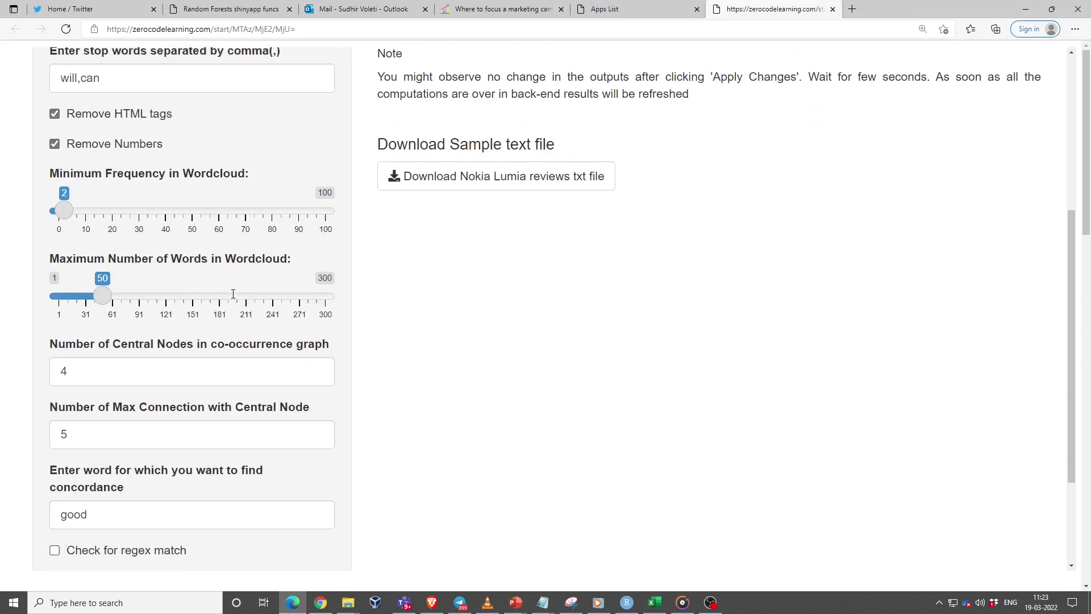
pyautogui.scroll(4, 231, 294)
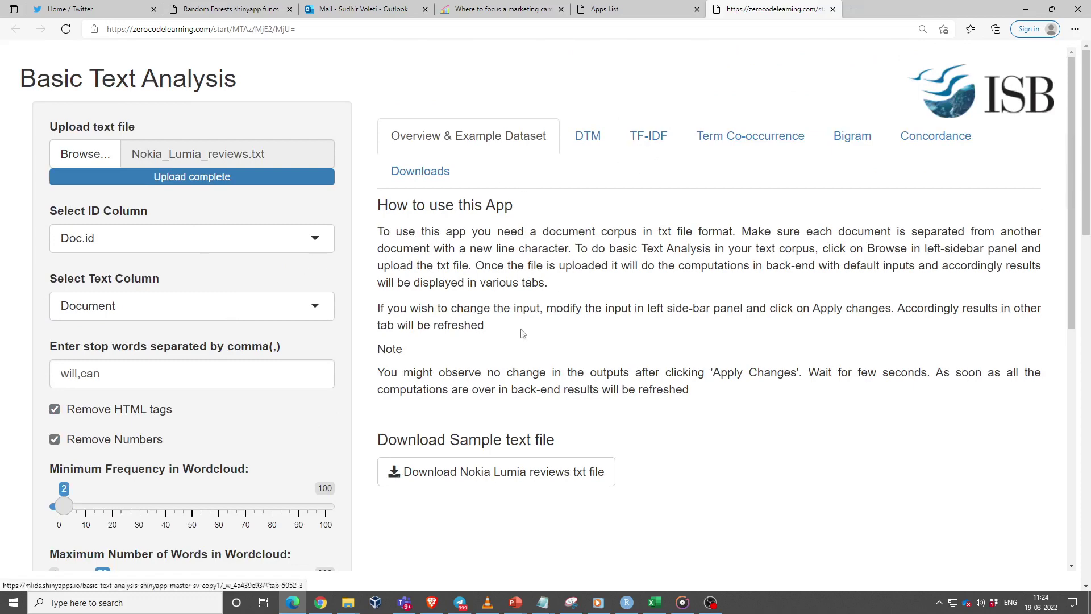
pyautogui.scroll(-6, 322, 406)
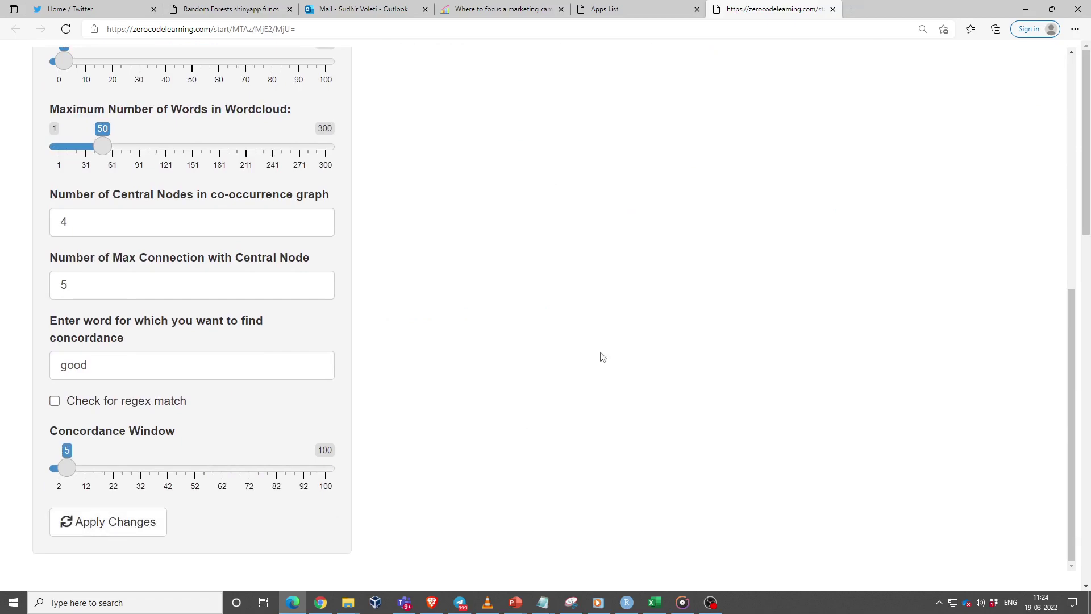
pyautogui.scroll(6, 601, 355)
pyautogui.click(590, 149)
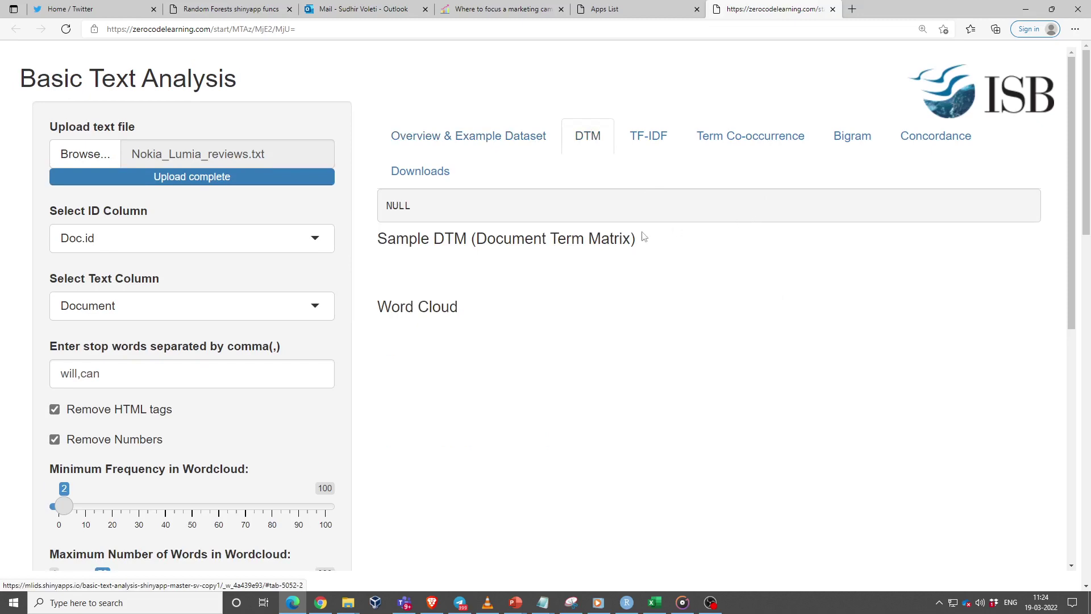
pyautogui.scroll(-8, 615, 341)
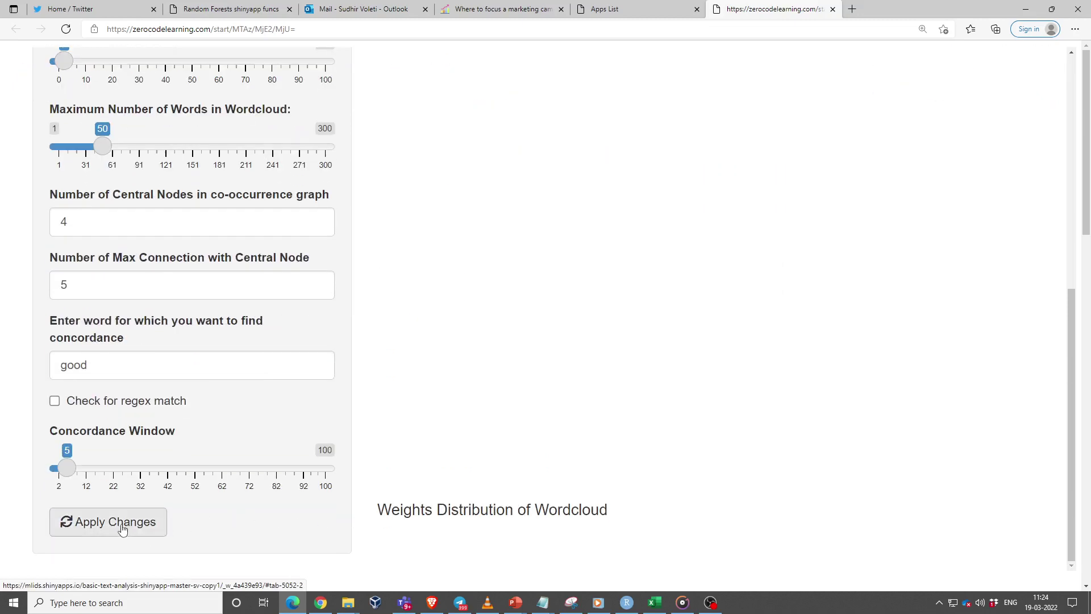
pyautogui.click(89, 521)
pyautogui.scroll(8, 480, 373)
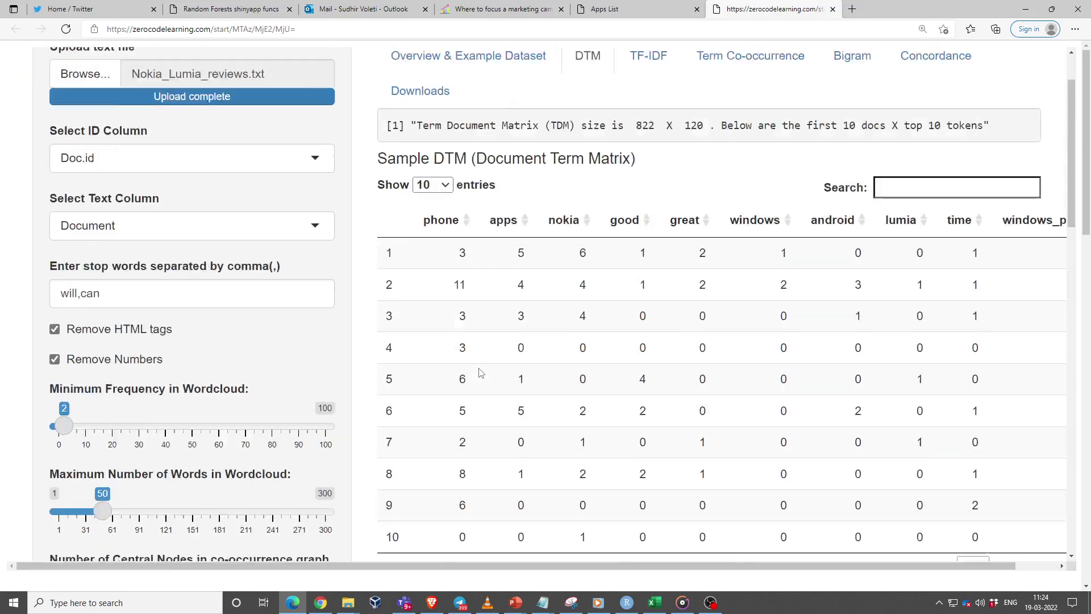
pyautogui.scroll(-3, 775, 328)
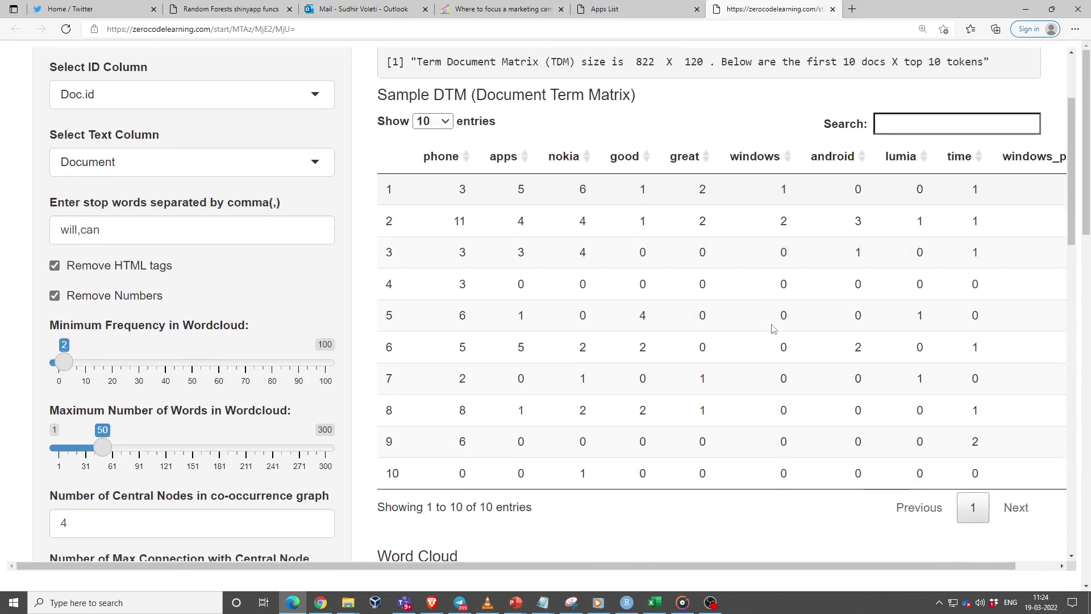
pyautogui.scroll(3, 773, 328)
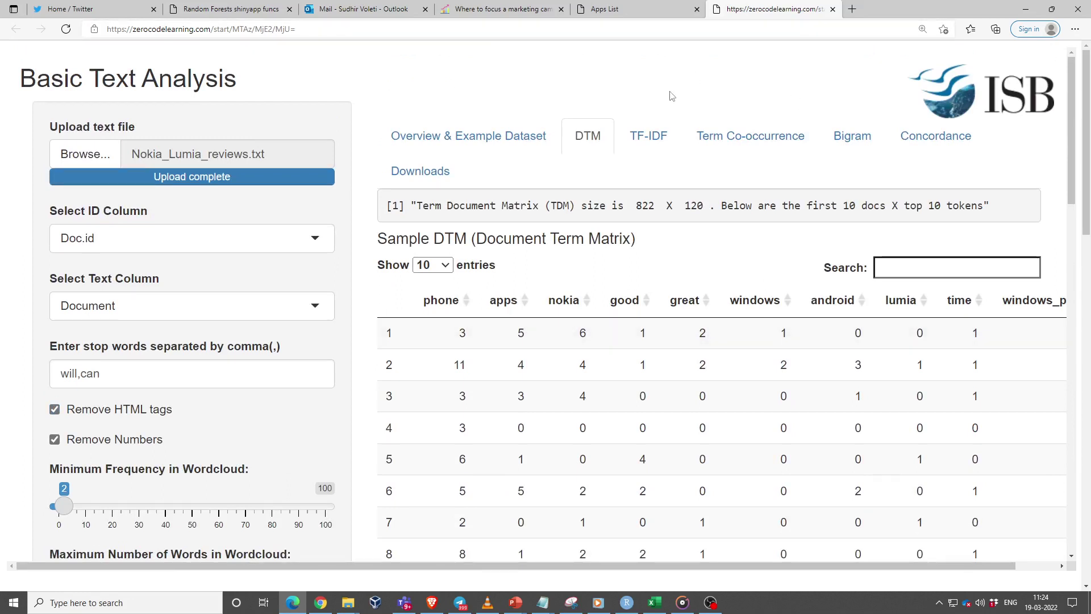
# - Switch to the PowerPoint slide show and reveal the points on column selection, applying changes, and the DTM and TF-IDF outputs
pyautogui.hotkey('alt', 'Tab')
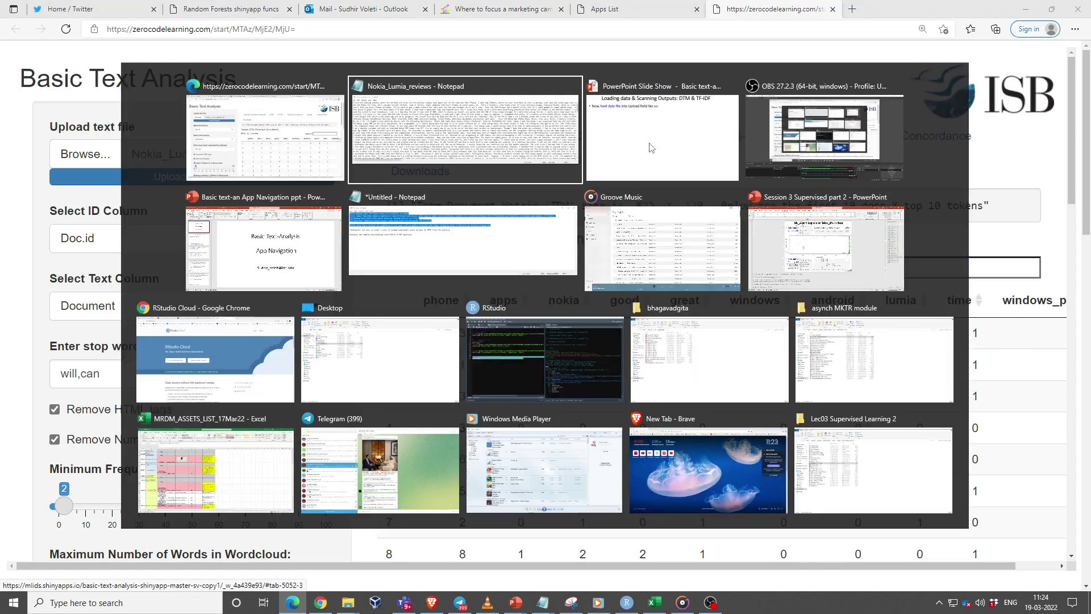
pyautogui.hotkey('alt', 'Tab')
pyautogui.press('Tab')
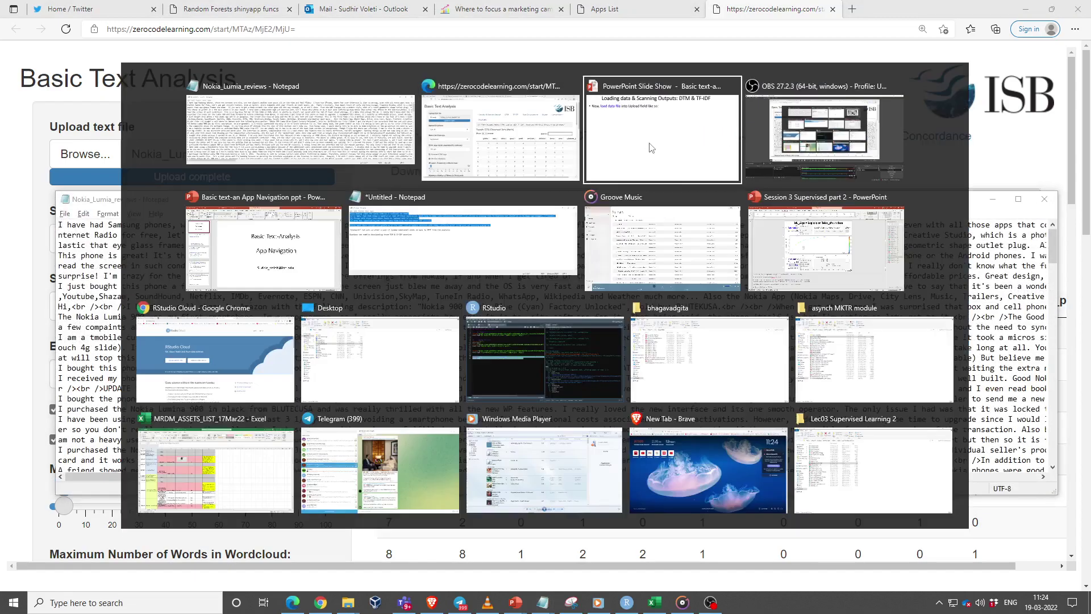
pyautogui.press('Right')
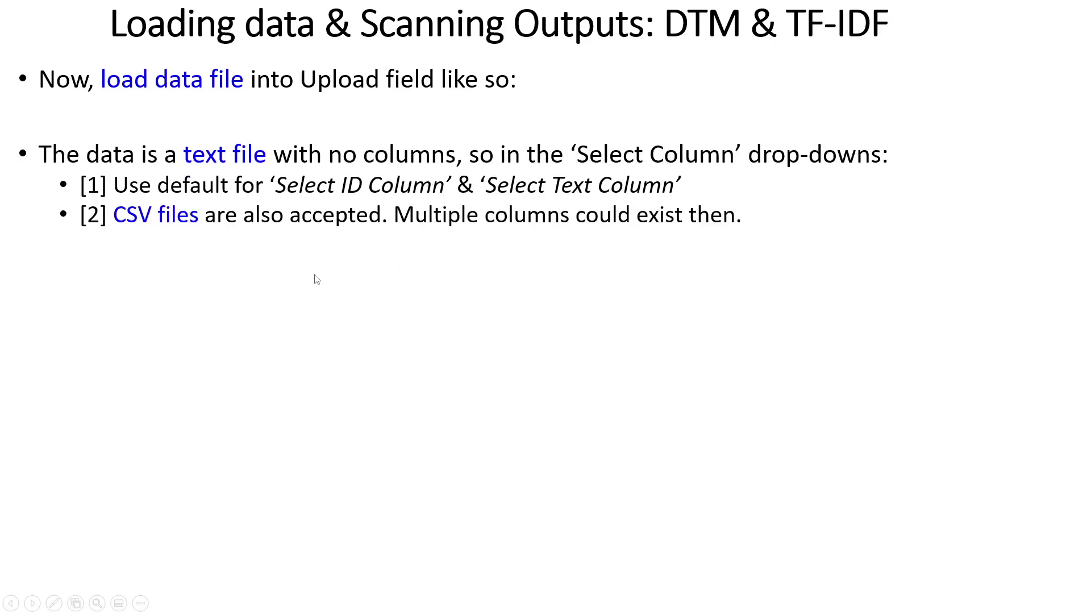
pyautogui.press('Right')
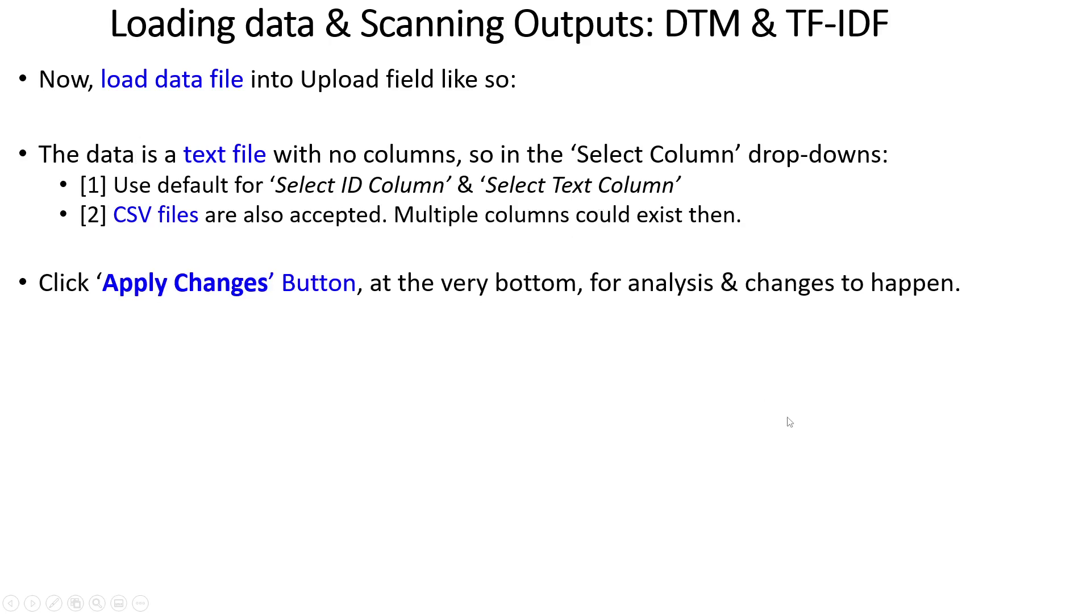
pyautogui.click(278, 303)
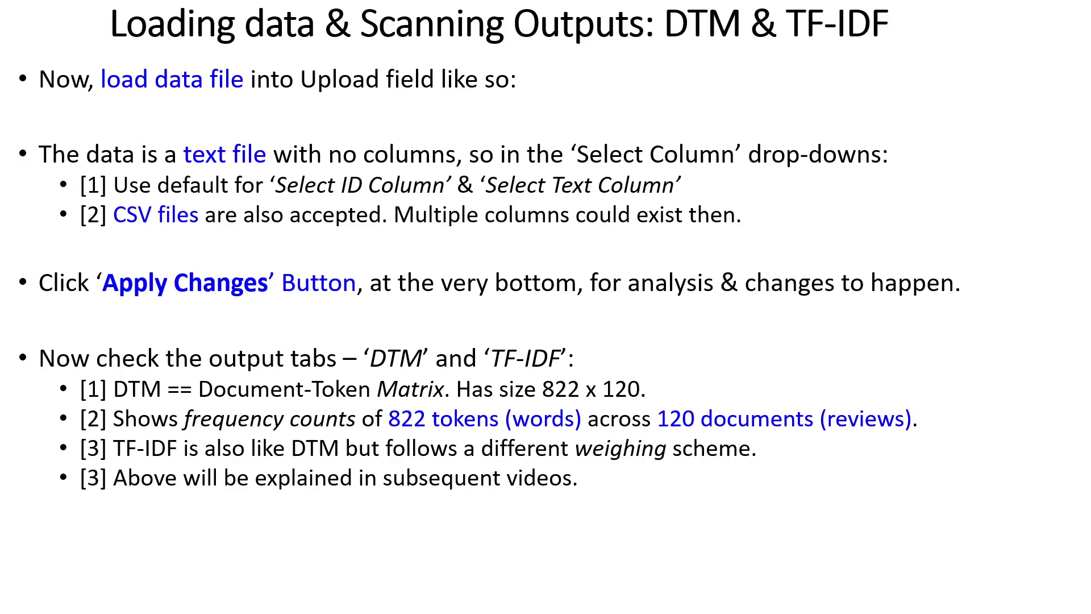
# - Switch back to the browser to check the matrix size reported in the DTM output
pyautogui.hotkey('alt', 'Tab')
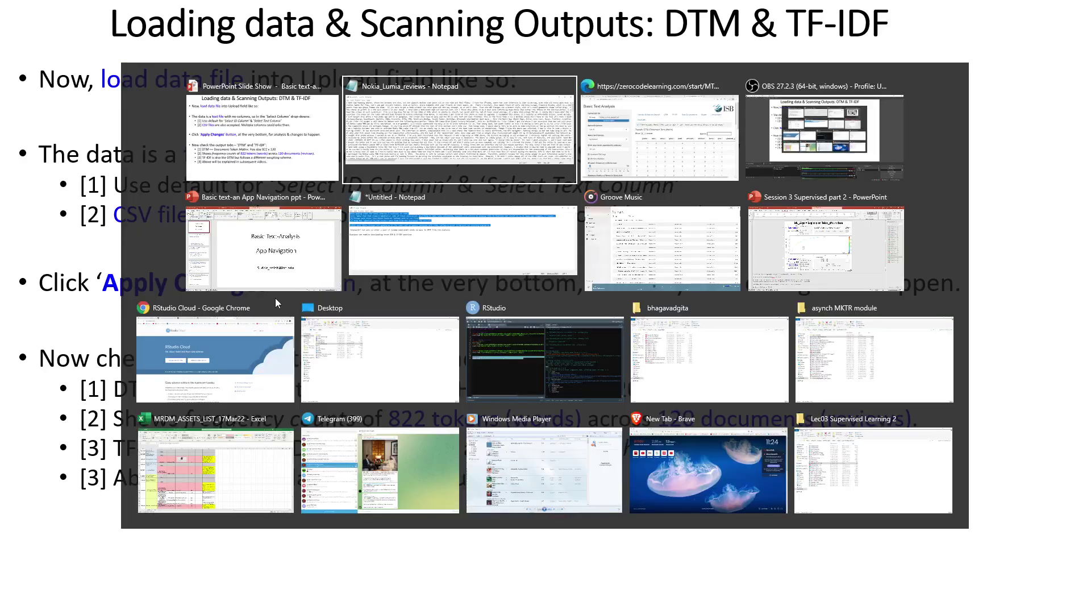
pyautogui.press('Tab')
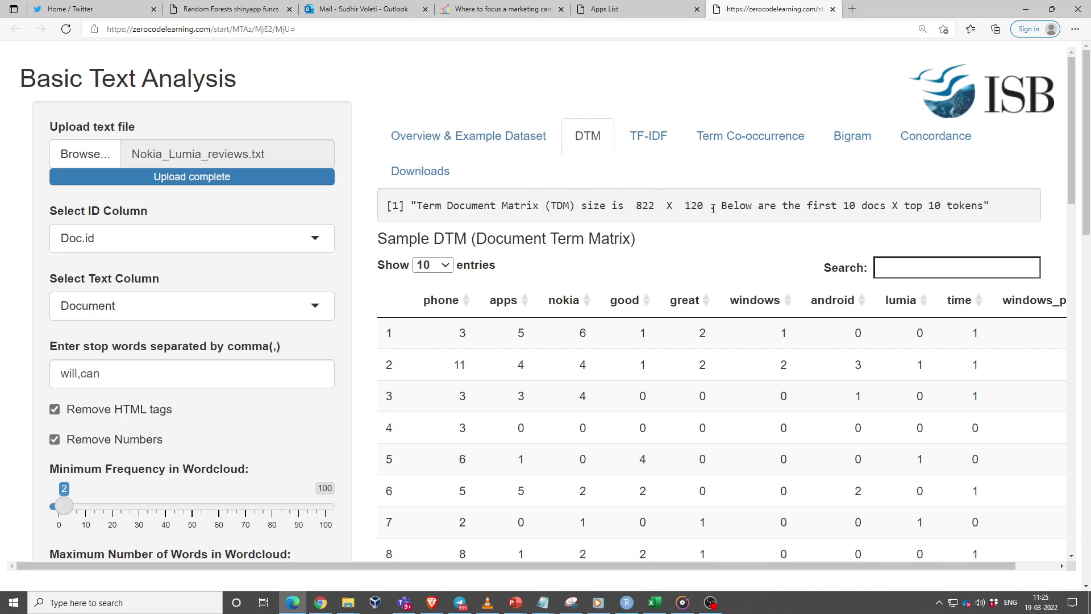
# - Highlight the row and column counts in the document term matrix size statement of the DTM output
pyautogui.moveTo(657, 205); pyautogui.dragTo(637, 207)
pyautogui.moveTo(702, 205); pyautogui.dragTo(635, 206)
pyautogui.moveTo(707, 206); pyautogui.dragTo(684, 206)
pyautogui.click(684, 209)
pyautogui.doubleClick(685, 206)
pyautogui.moveTo(656, 205); pyautogui.dragTo(636, 205)
# - Examine the sample document term matrix and the term frequency word cloud in the DTM output
pyautogui.scroll(-3, 847, 369)
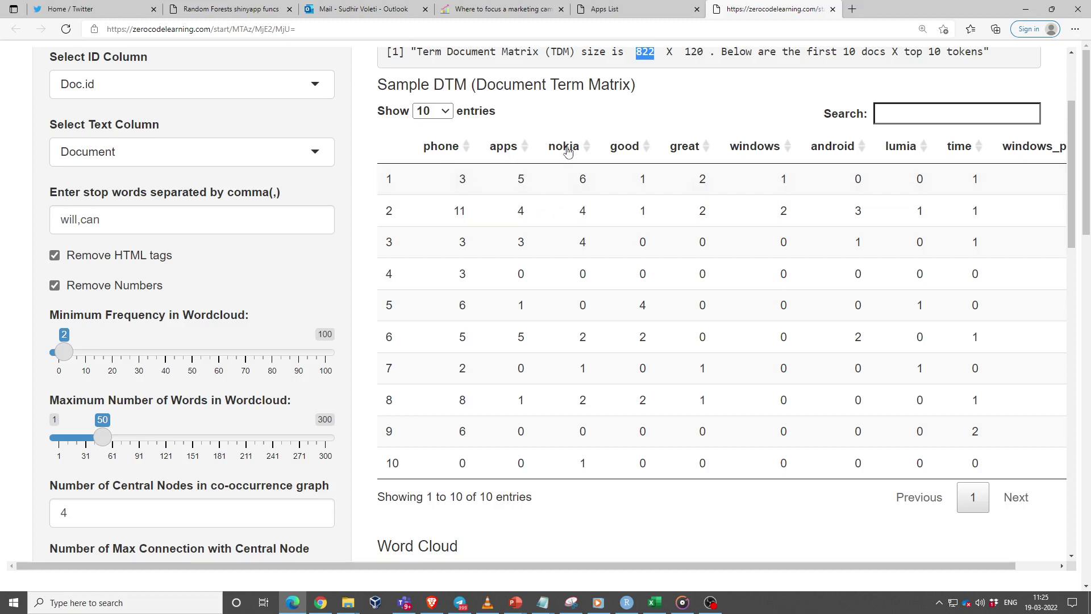
pyautogui.scroll(-3, 697, 373)
pyautogui.scroll(-7, 697, 372)
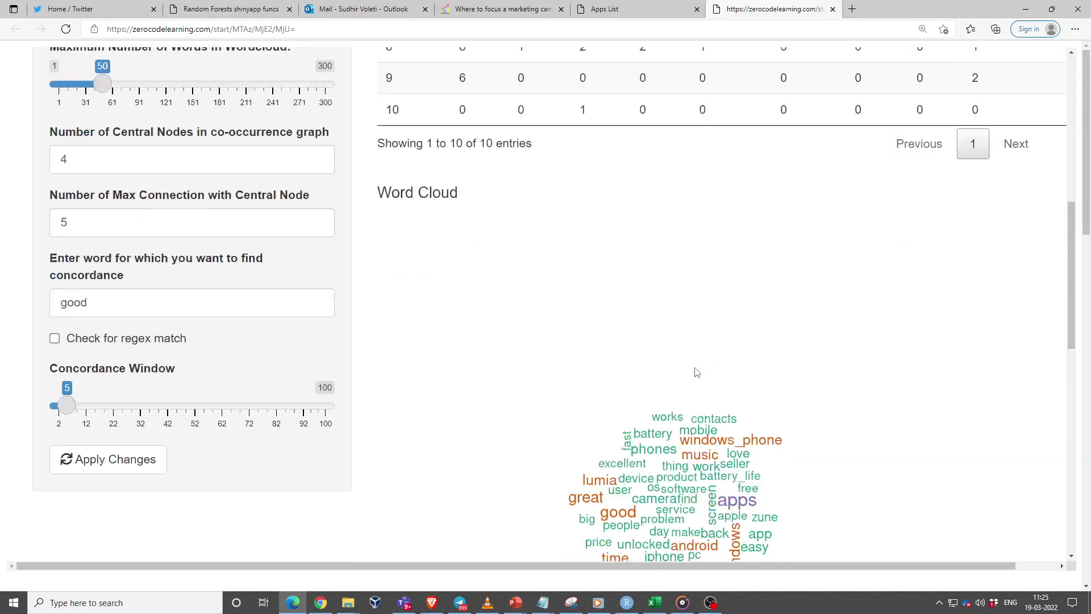
pyautogui.scroll(4, 695, 372)
pyautogui.scroll(1, 695, 373)
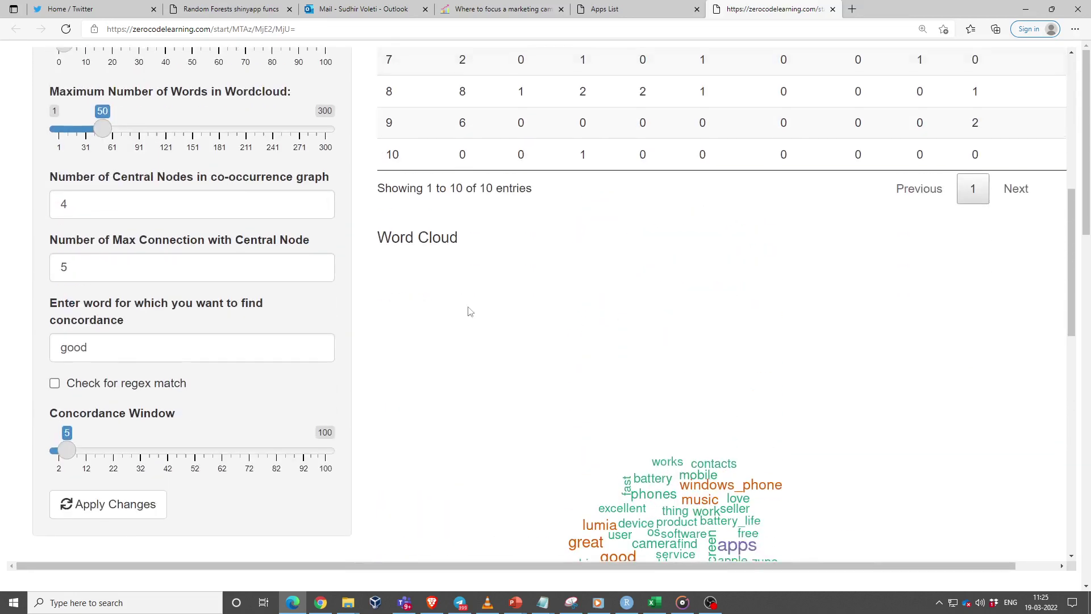
pyautogui.scroll(-4, 653, 307)
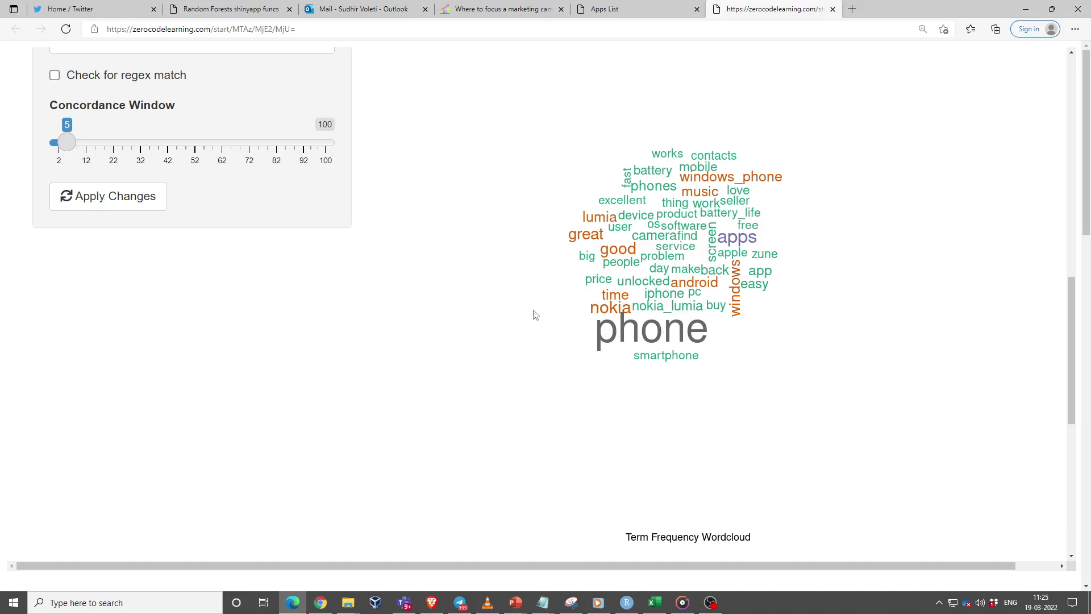
pyautogui.scroll(14, 534, 312)
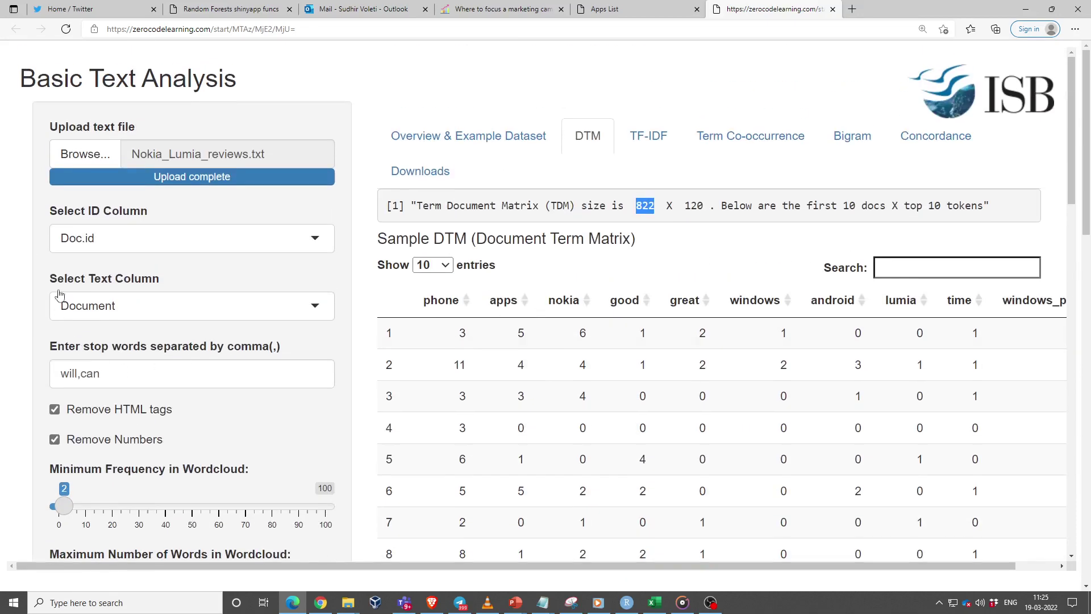
# - Replace the stop words with "phone", apply the change, and review the updated DTM table and word cloud
pyautogui.click(117, 372)
pyautogui.moveTo(114, 374); pyautogui.dragTo(59, 379)
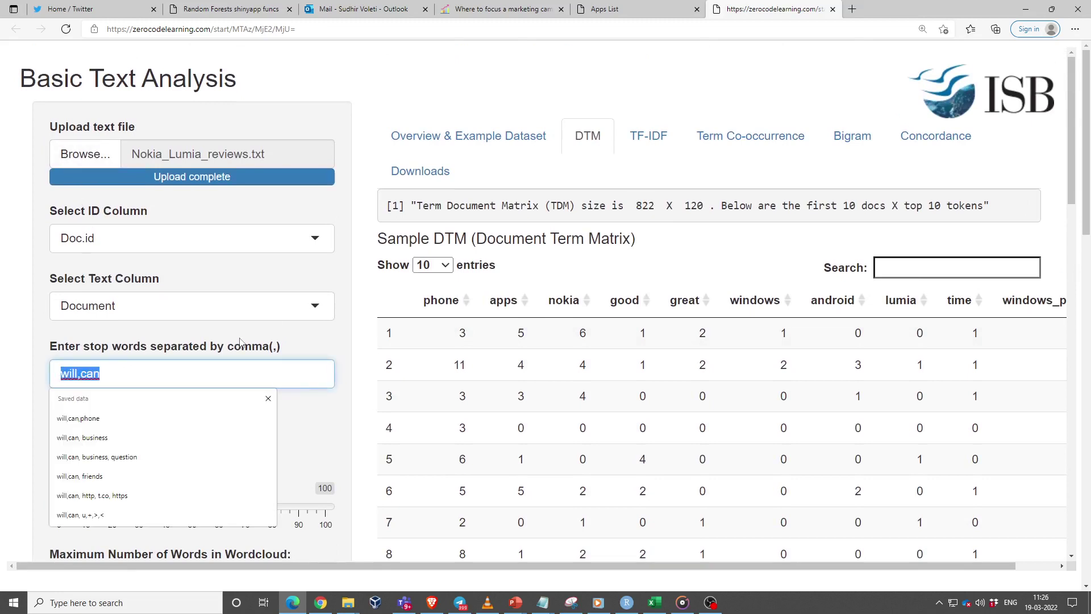
pyautogui.press('BackSpace')
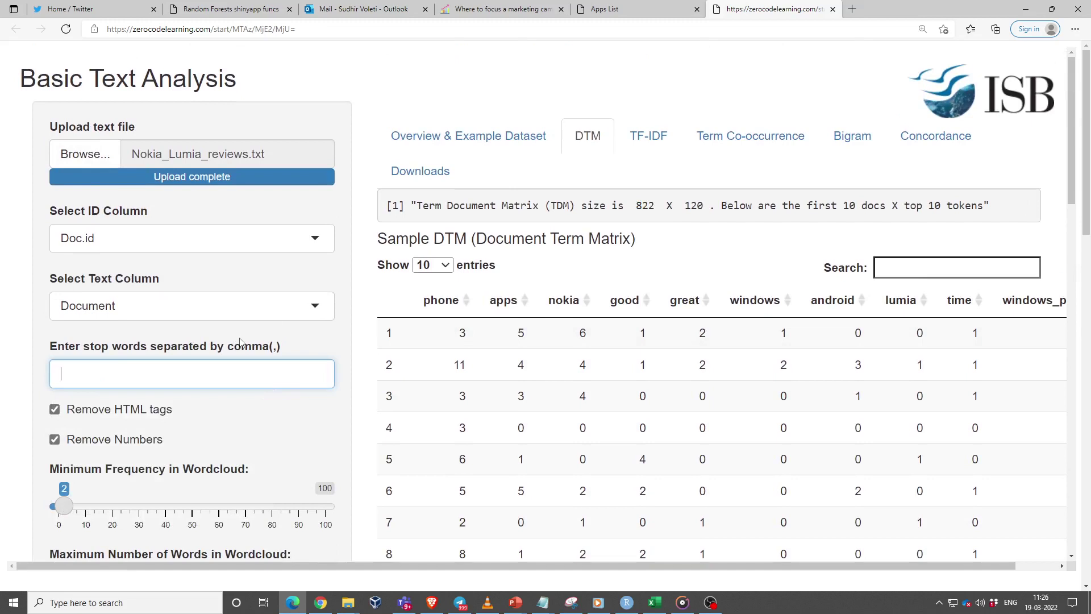
pyautogui.write('phone')
pyautogui.scroll(-10, 240, 342)
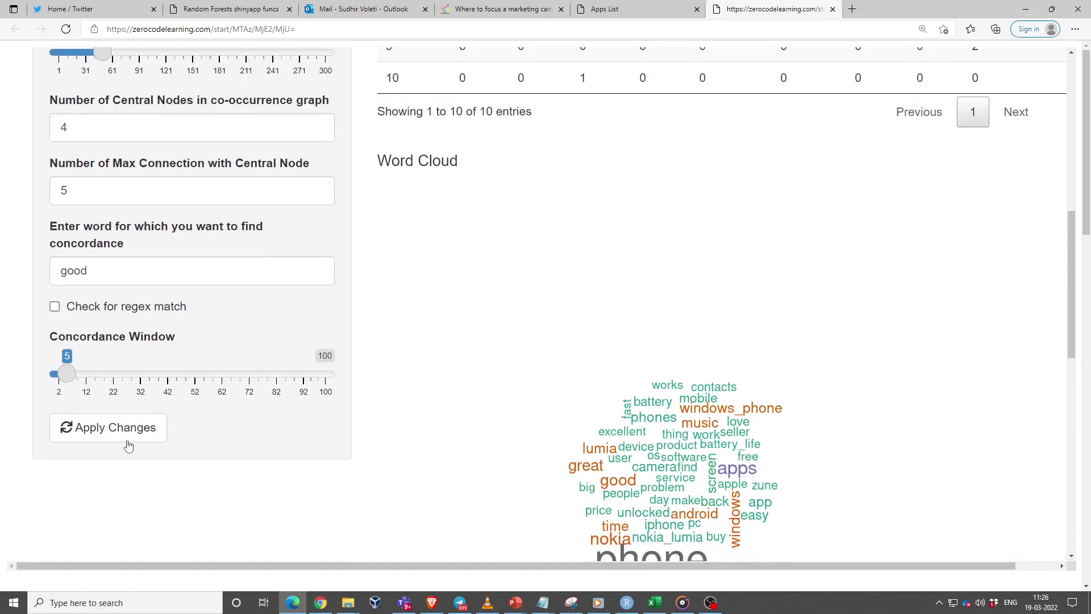
pyautogui.click(119, 430)
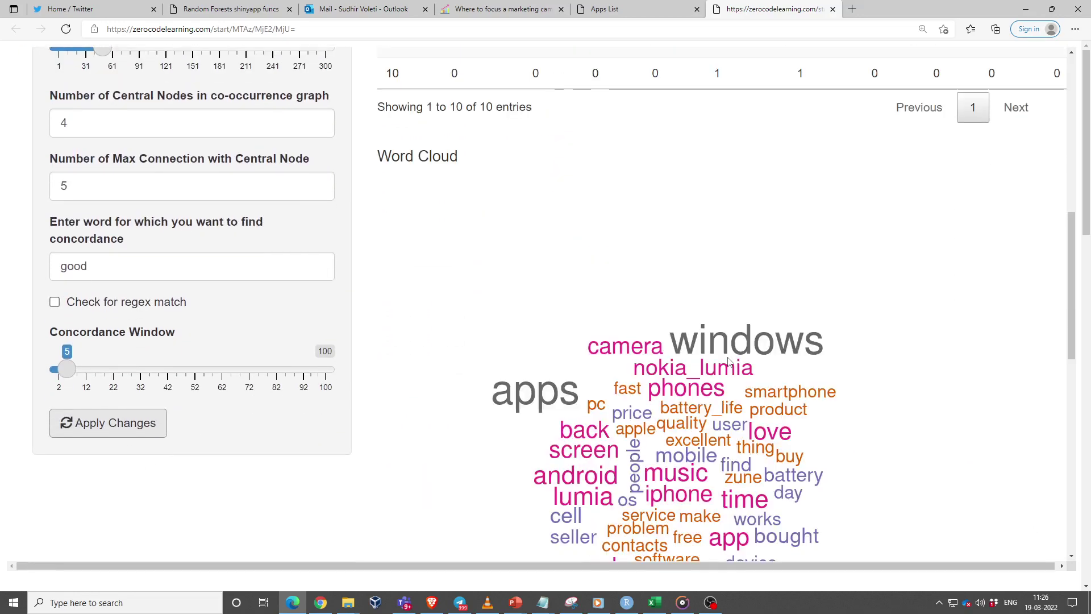
pyautogui.scroll(-3, 740, 348)
pyautogui.scroll(12, 812, 344)
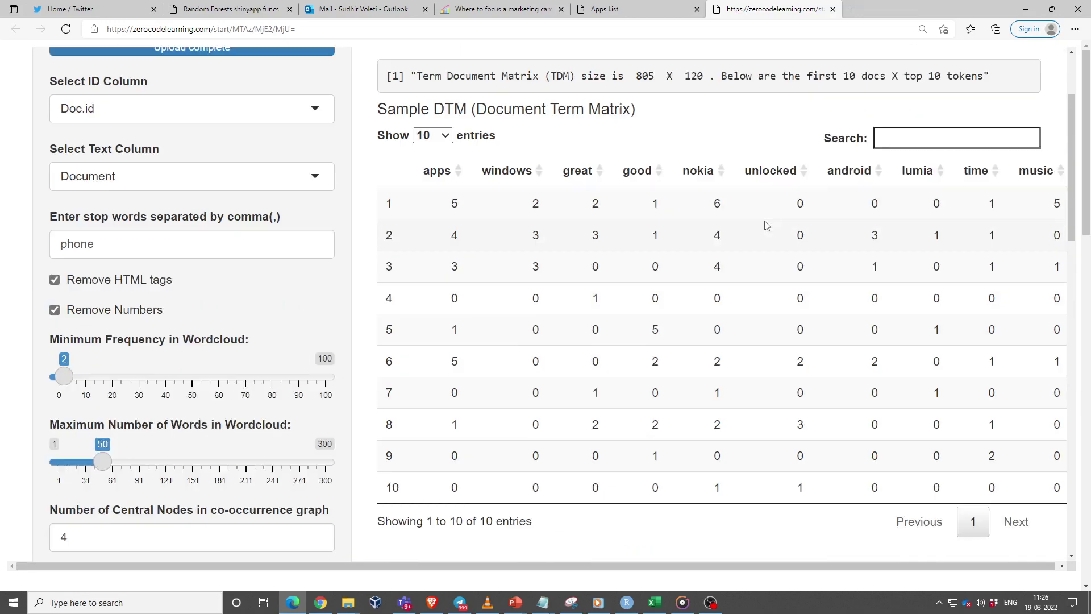
pyautogui.scroll(-10, 725, 345)
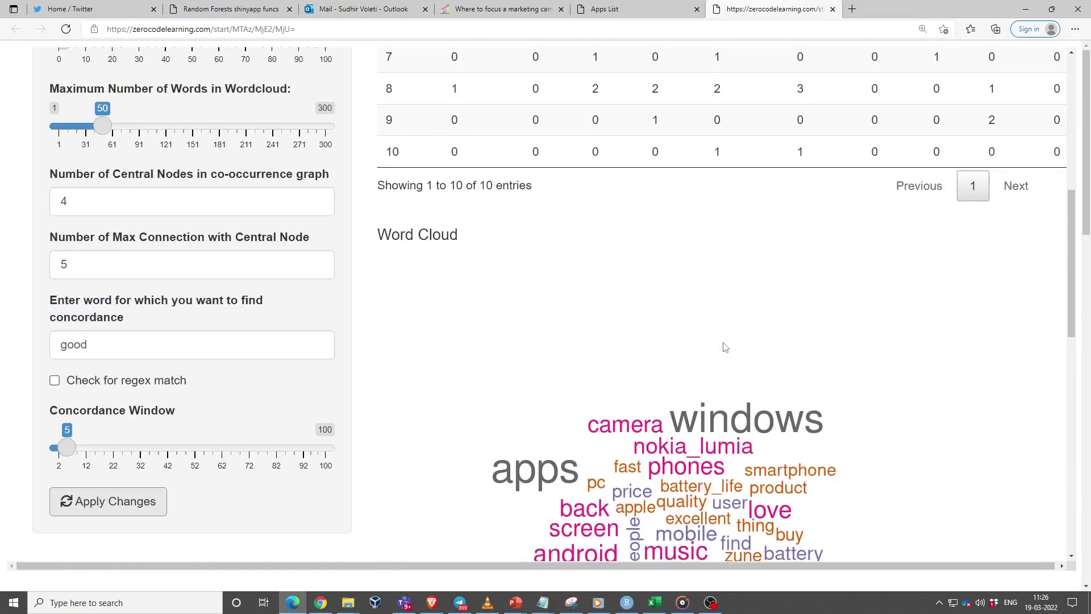
pyautogui.scroll(10, 453, 292)
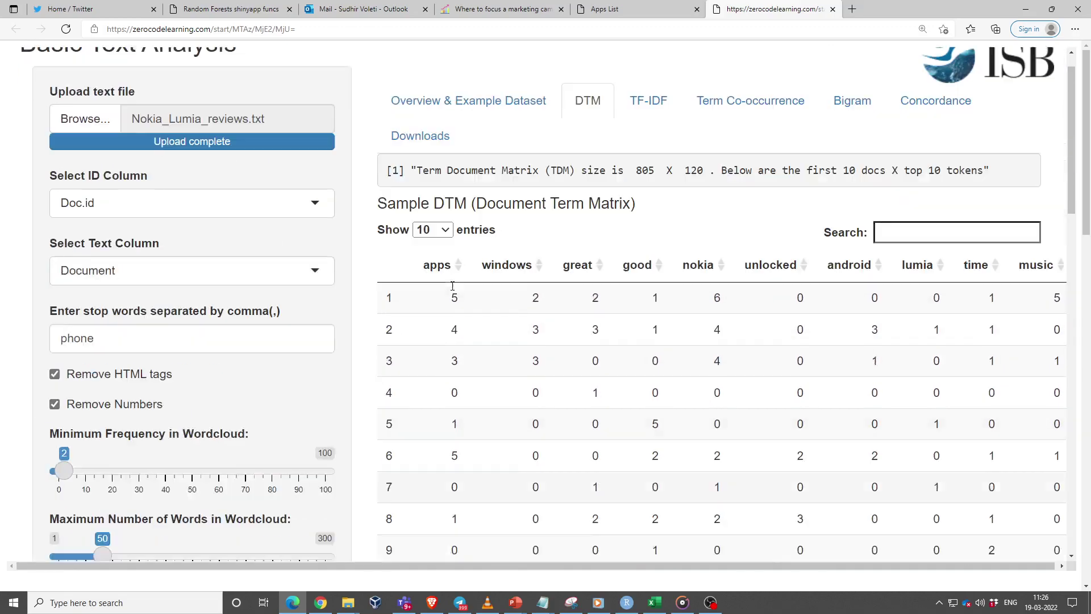
pyautogui.scroll(-12, 452, 288)
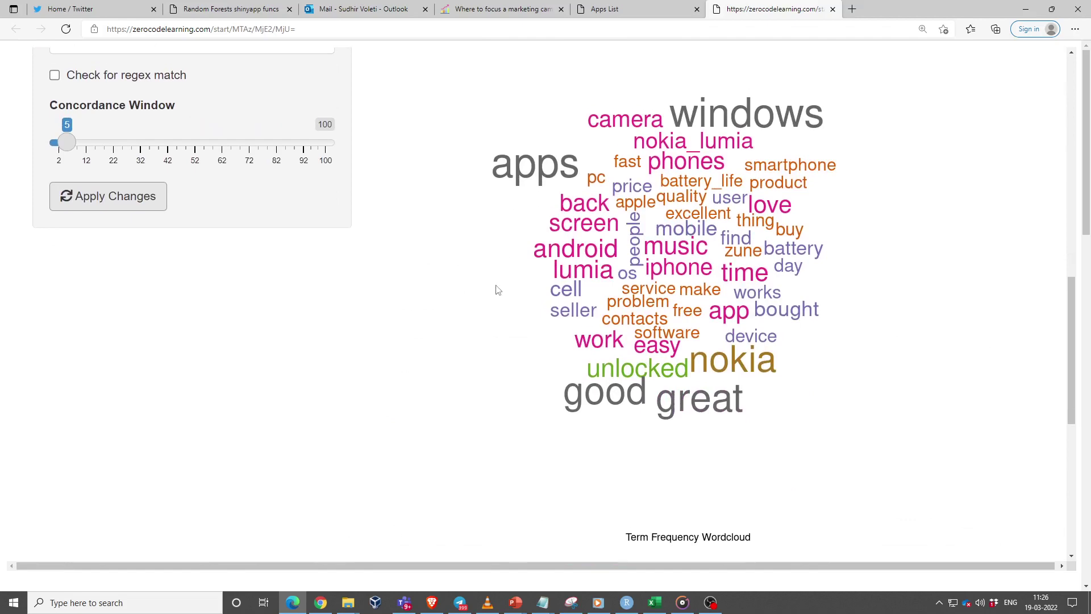
# - Extend the stop words to "phone, apps", apply the change, and check the updated word cloud and DTM table
pyautogui.scroll(10, 495, 287)
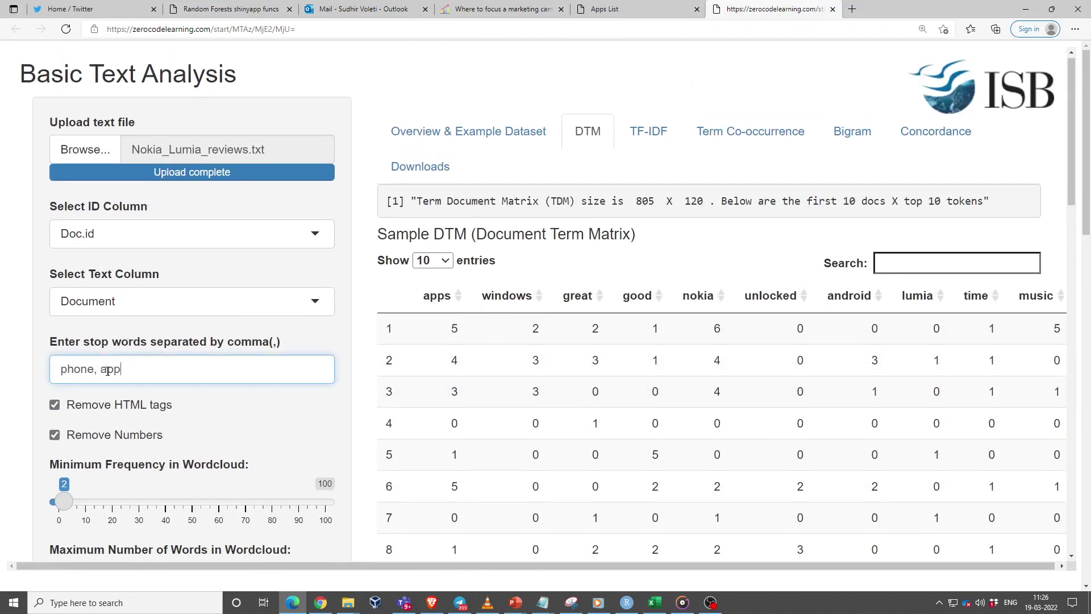
pyautogui.scroll(-10, 110, 369)
pyautogui.click(109, 424)
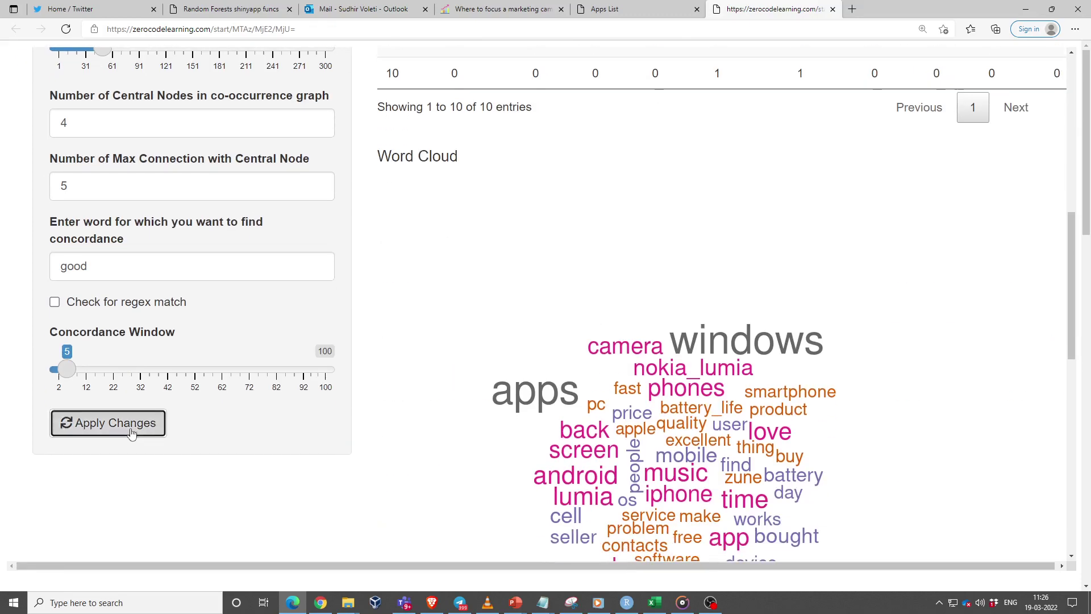
pyautogui.scroll(-3, 800, 305)
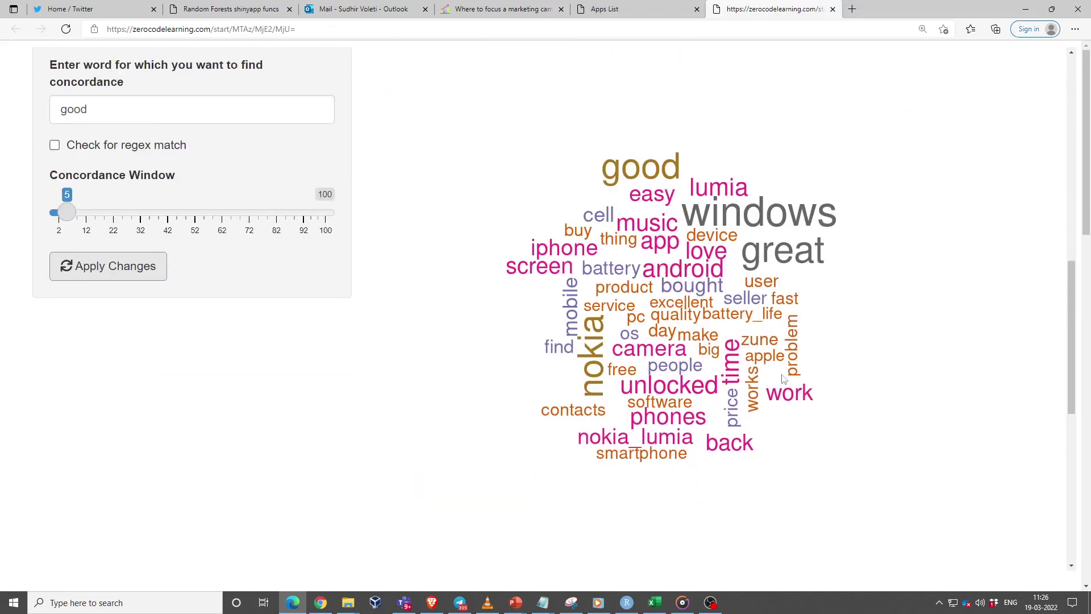
pyautogui.scroll(15, 561, 256)
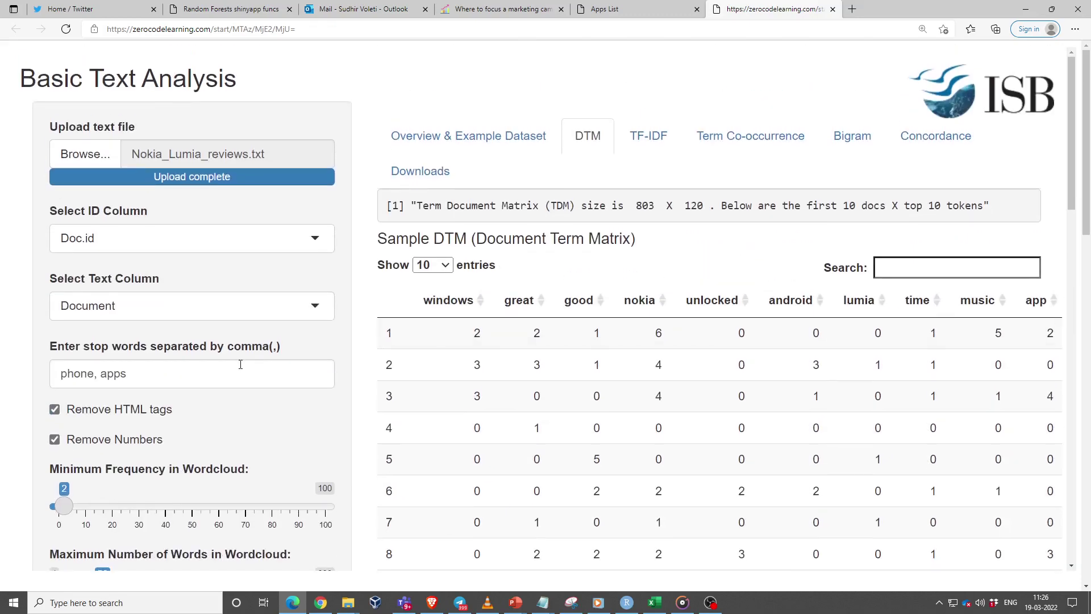
# - Append a comma after "apps" in the stop words and compare the sample DTM with its word cloud
pyautogui.click(128, 374)
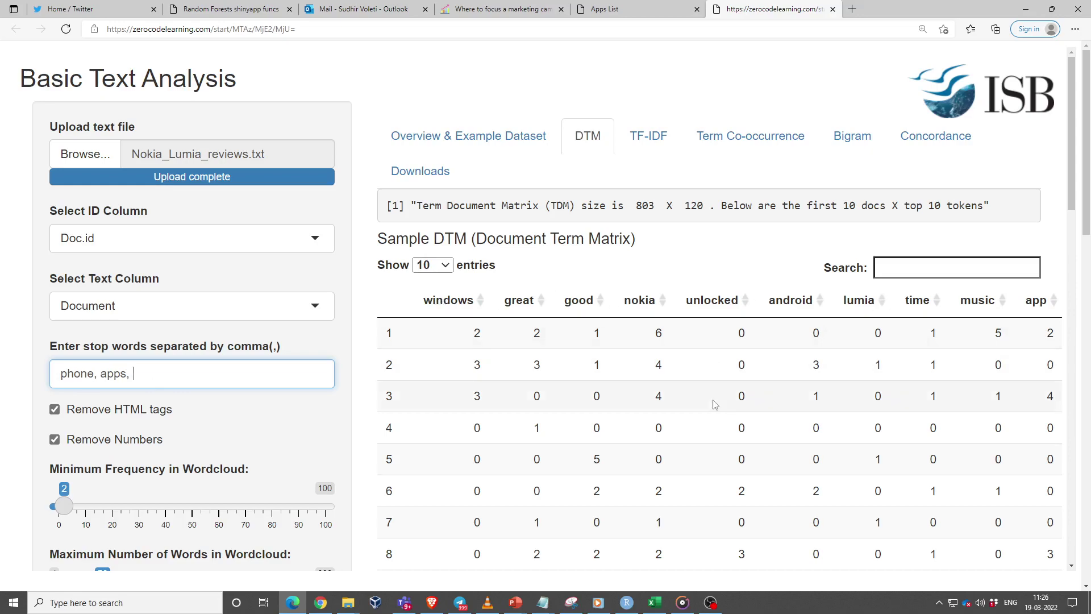
pyautogui.scroll(-5, 715, 404)
pyautogui.scroll(-3, 715, 404)
pyautogui.scroll(8, 716, 403)
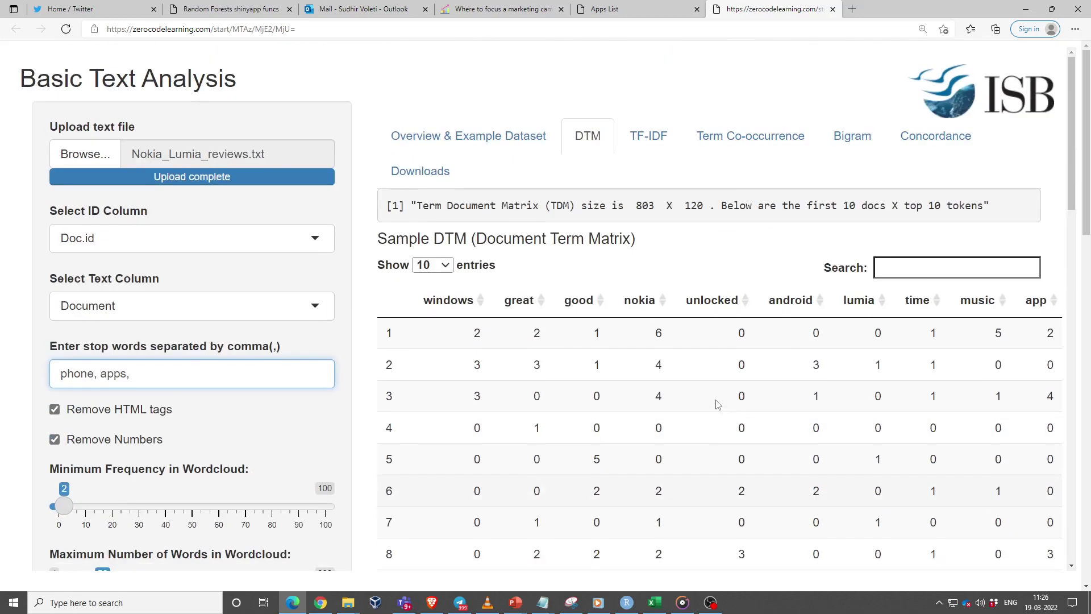
pyautogui.scroll(-2, 715, 404)
pyautogui.scroll(-6, 715, 403)
pyautogui.scroll(6, 715, 403)
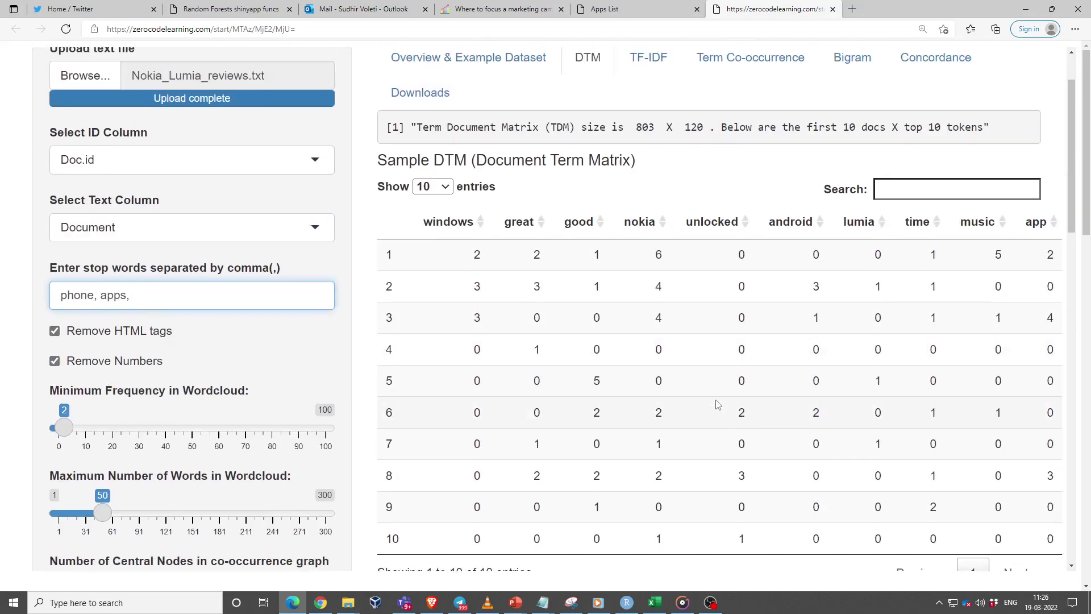
pyautogui.scroll(-4, 715, 403)
pyautogui.scroll(-1, 717, 404)
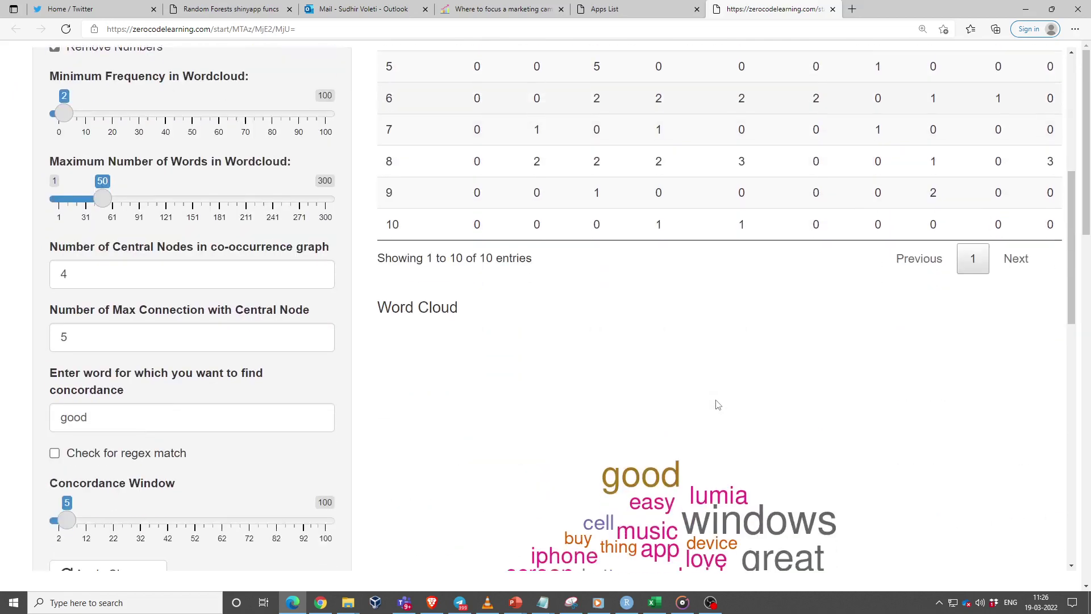
pyautogui.scroll(5, 721, 409)
# - Open the TF-IDF output and reapply the changes with the stop words "phone, apps,"
pyautogui.click(646, 133)
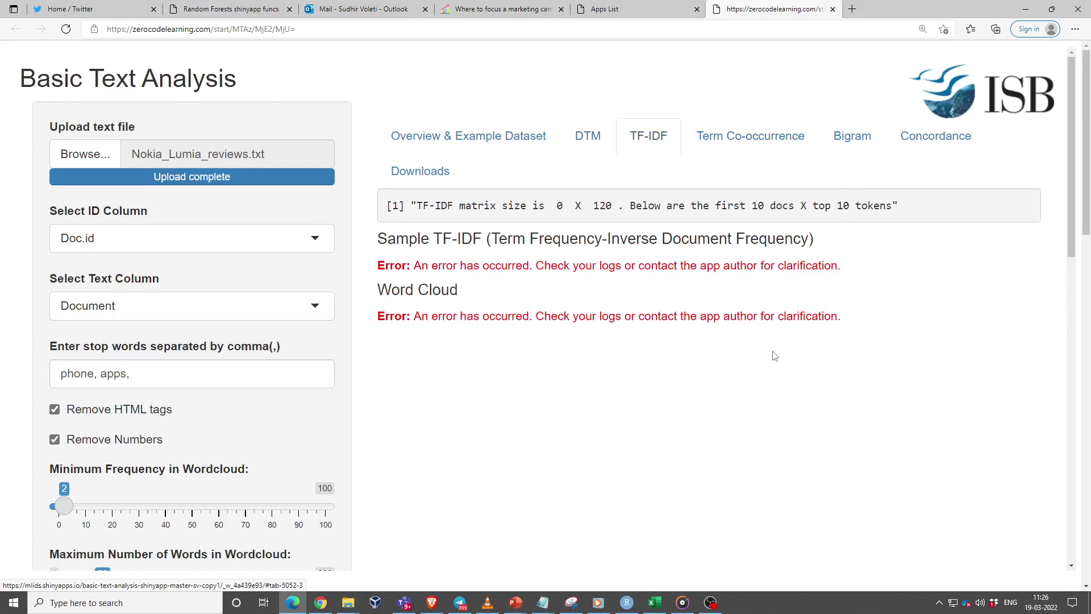
pyautogui.scroll(-7, 774, 356)
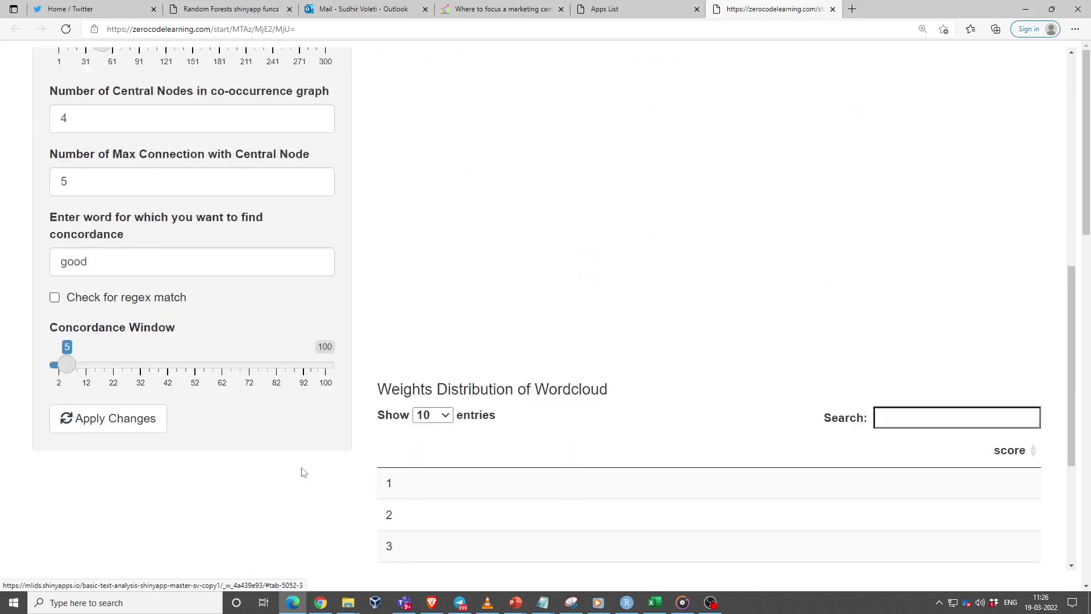
pyautogui.click(128, 343)
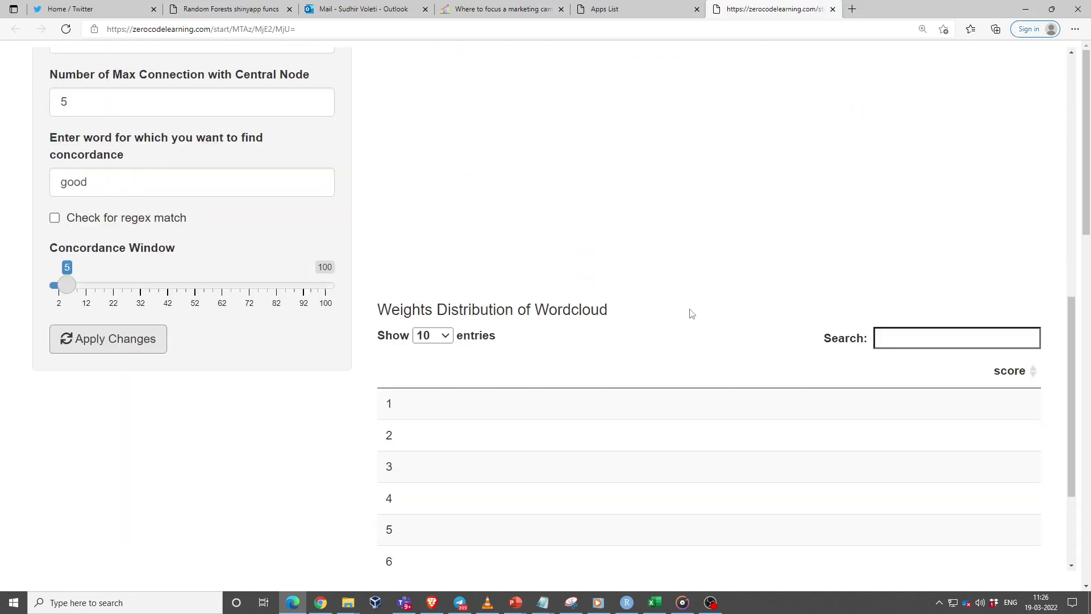
pyautogui.scroll(5, 689, 312)
pyautogui.scroll(4, 691, 313)
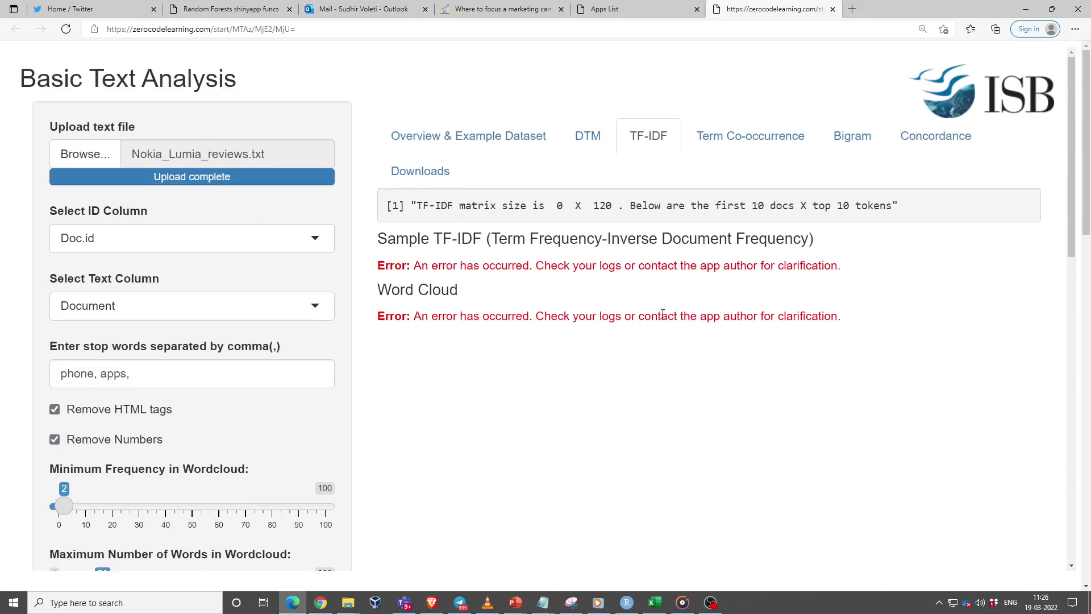
# - Clear all the stop words and apply the change to regenerate the TF-IDF output
pyautogui.moveTo(146, 372); pyautogui.dragTo(17, 383)
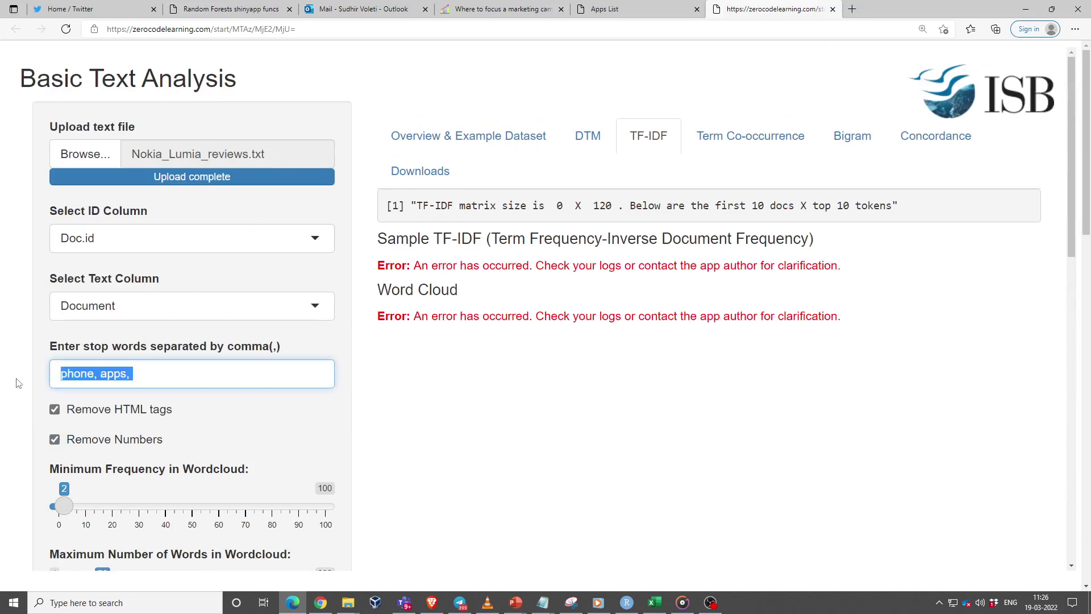
pyautogui.press('BackSpace')
pyautogui.scroll(-12, 254, 414)
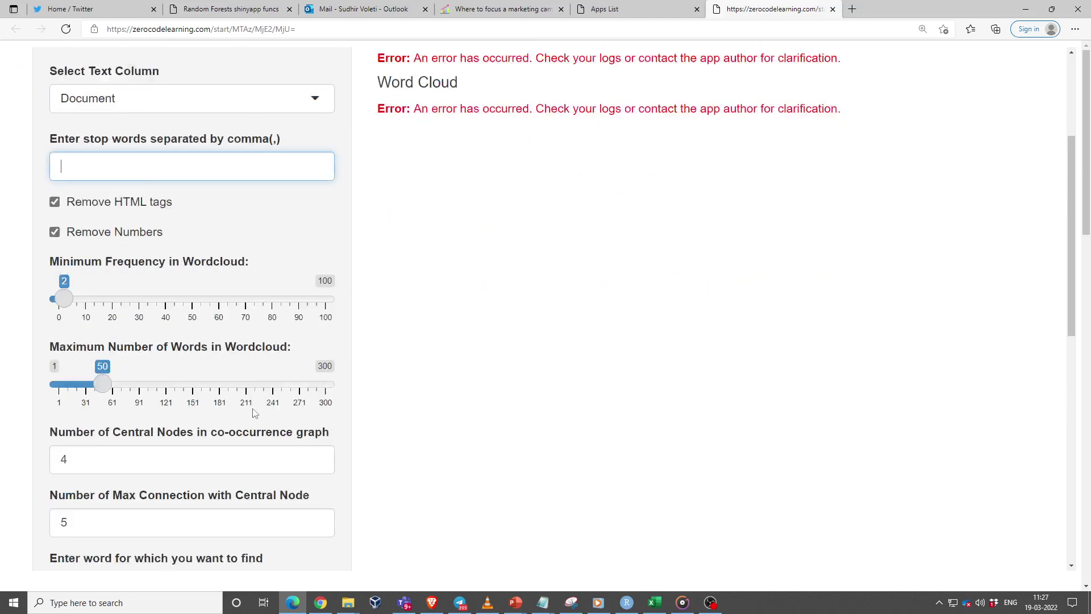
pyautogui.click(108, 265)
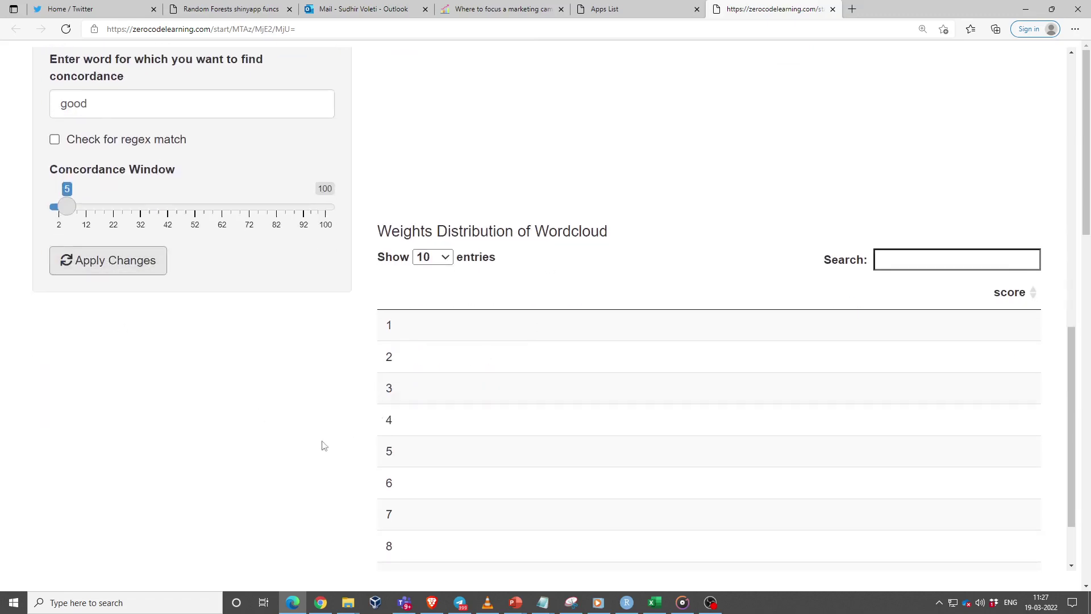
pyautogui.scroll(15, 465, 424)
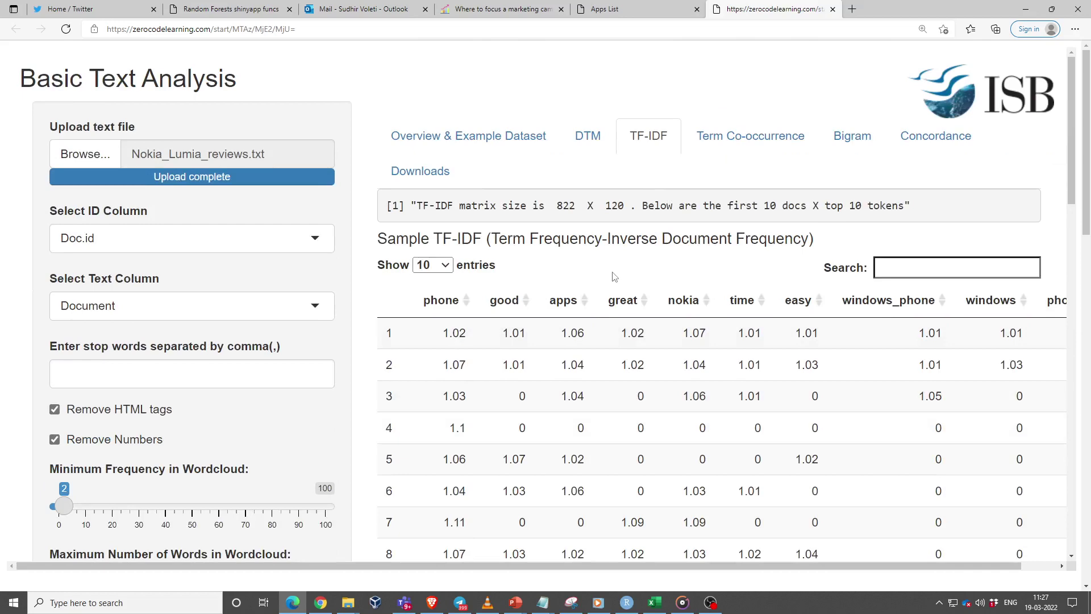
# - Examine the sample TF-IDF table and its word cloud, highlighting the reported matrix size
pyautogui.scroll(-3, 661, 322)
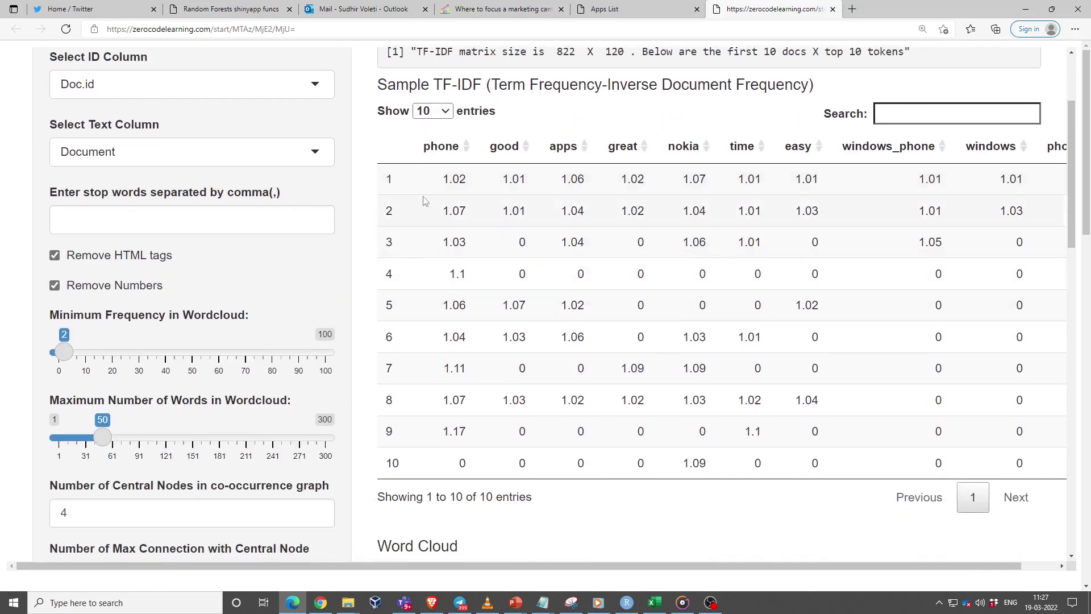
pyautogui.scroll(3, 577, 202)
pyautogui.moveTo(557, 203); pyautogui.dragTo(629, 206)
pyautogui.scroll(-7, 670, 339)
pyautogui.scroll(-15, 669, 339)
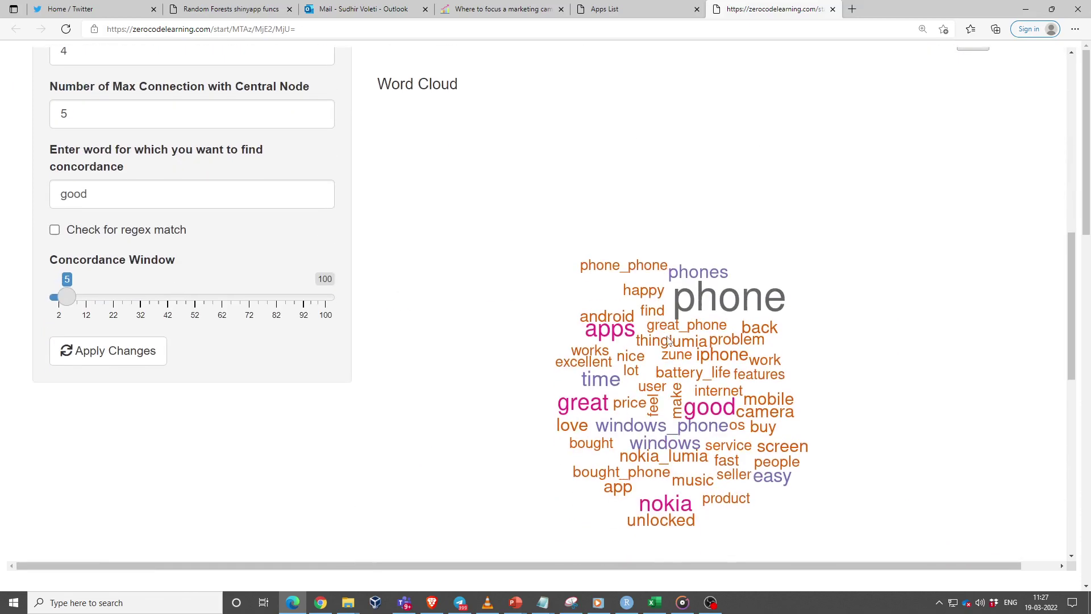
pyautogui.scroll(1, 667, 338)
pyautogui.scroll(18, 668, 338)
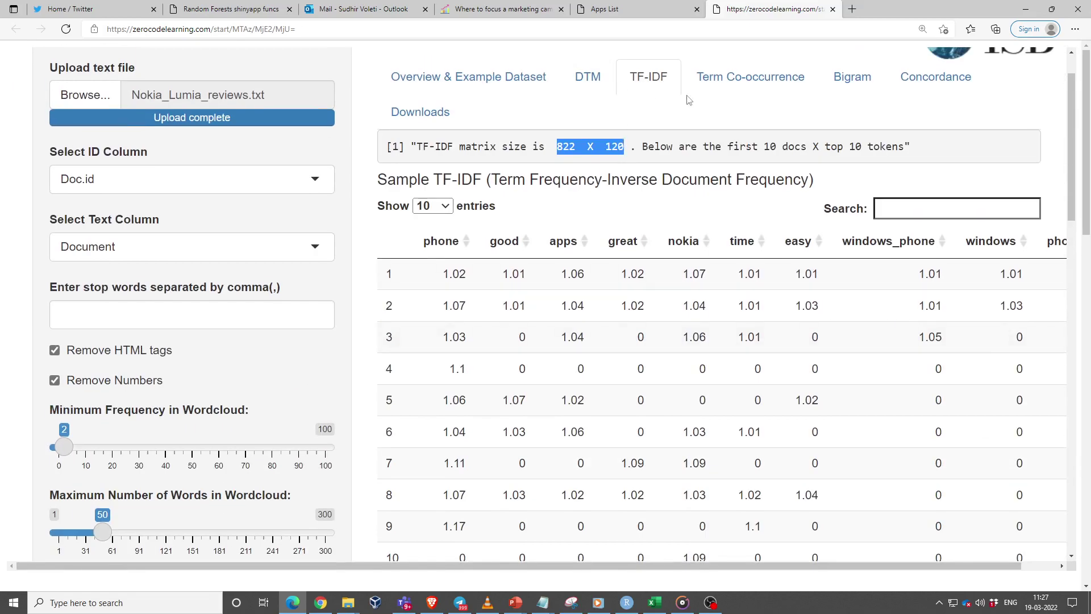
# - View the term co-occurrence graph, and switch to the PowerPoint slide show to reveal the Stopwords point
pyautogui.click(747, 85)
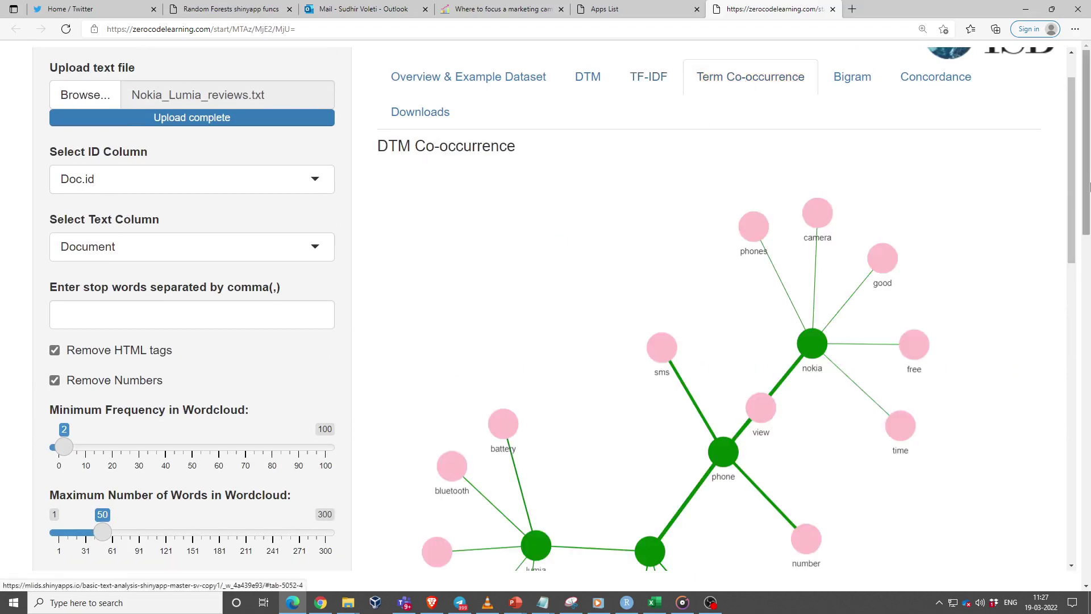
pyautogui.hotkey('alt', 'Tab')
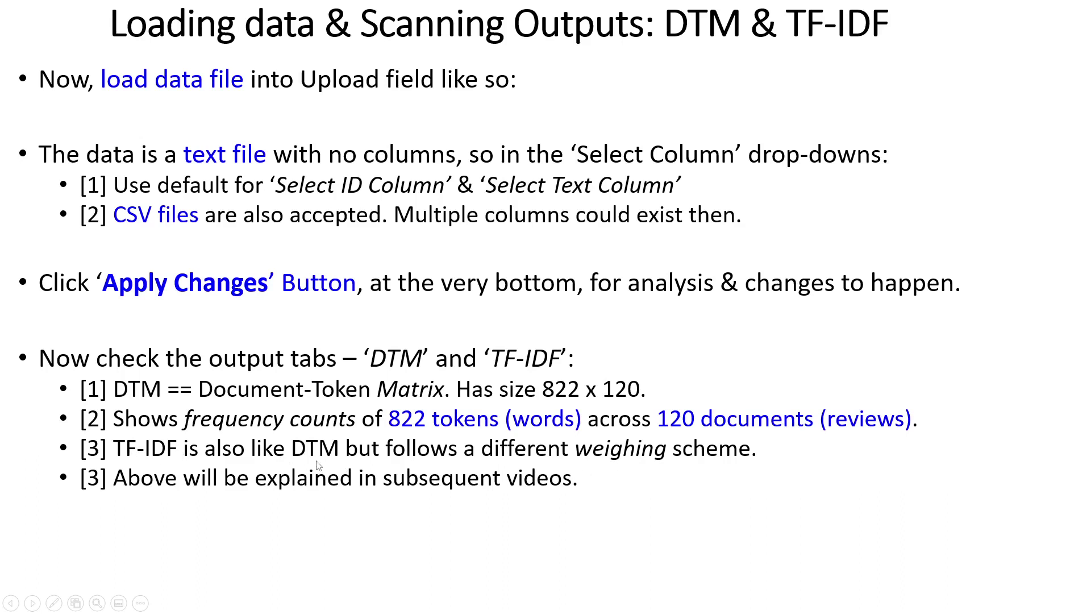
pyautogui.press('Right')
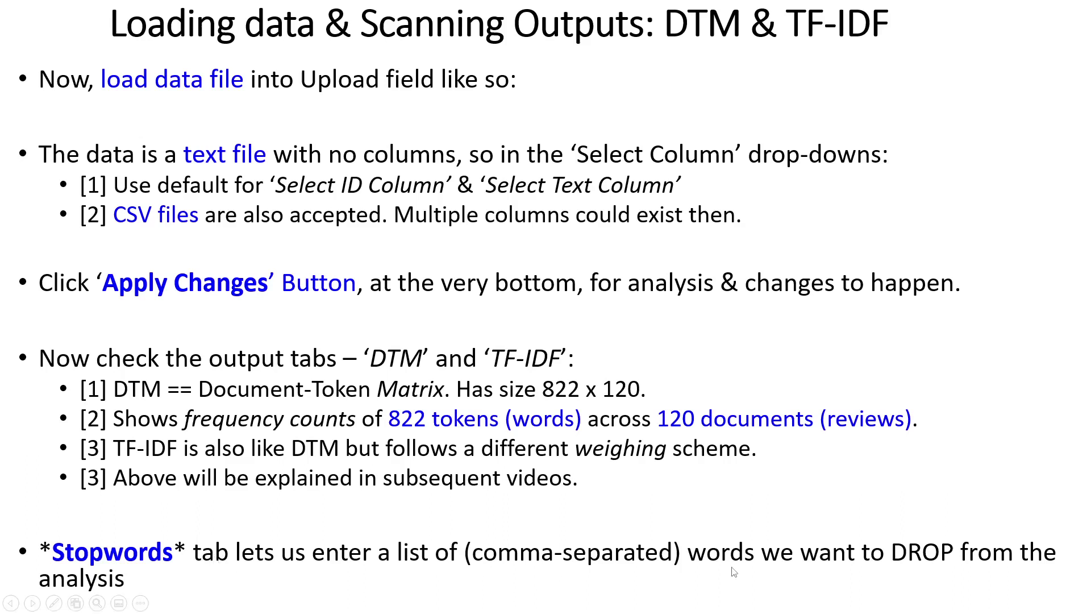
# - Advance the slide show to "Scanning Outputs: COGs & Bigrams", reveal its co-occurrence points, and switch back to the text analysis app in the browser
pyautogui.press('Right')
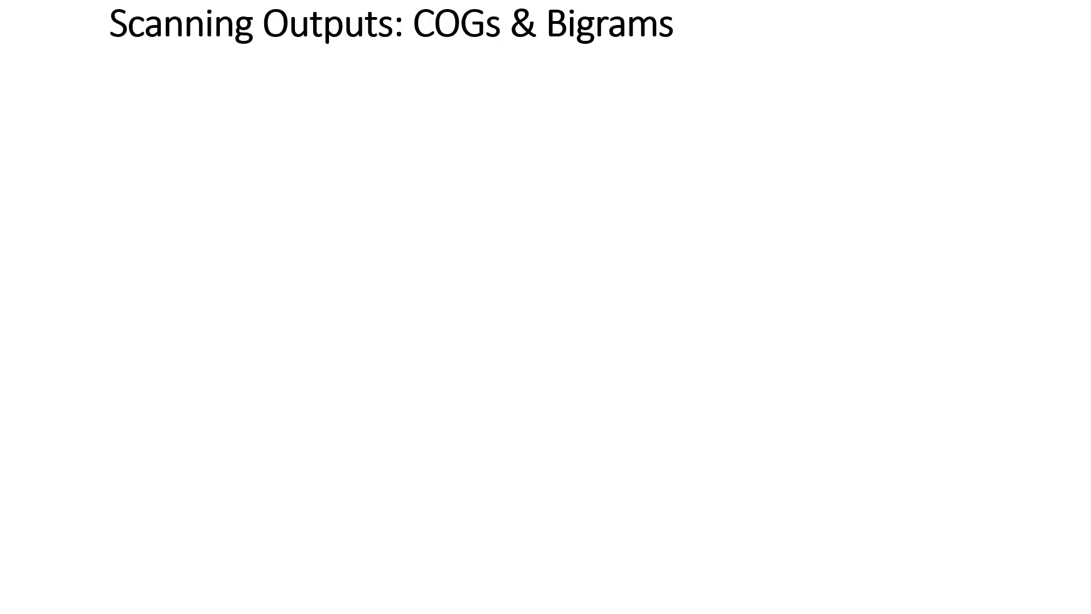
pyautogui.press('Right')
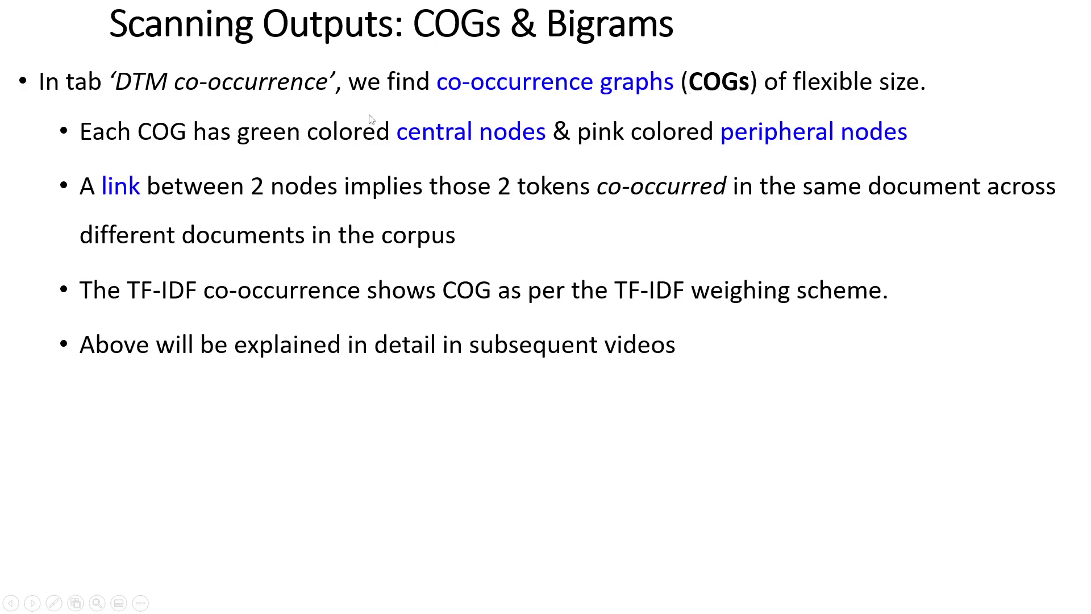
pyautogui.hotkey('alt', 'Tab')
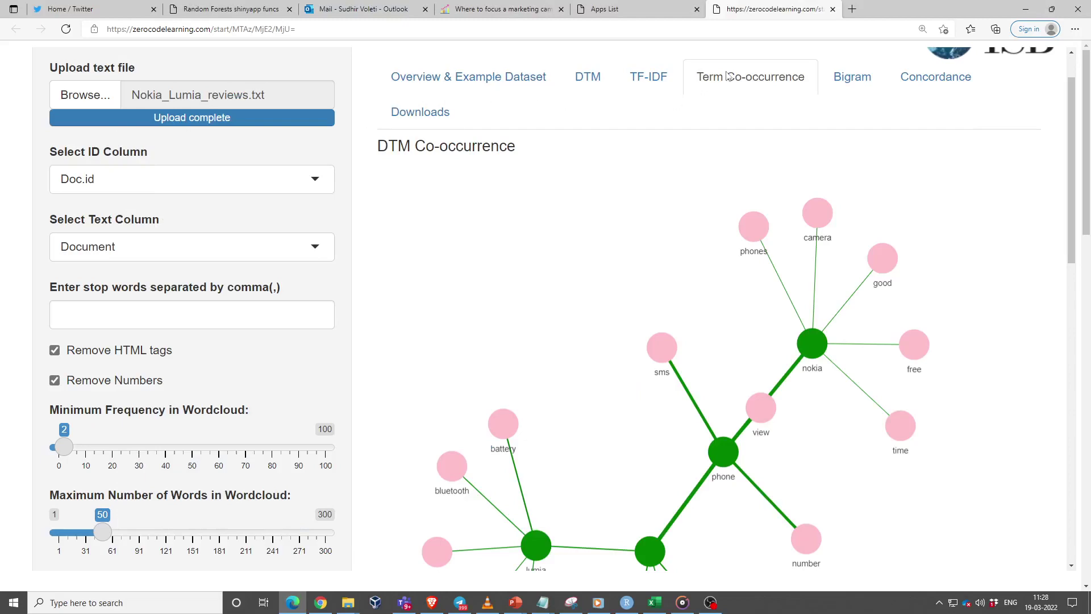
# - Examine the DTM co-occurrence graph, enlarging and shrinking it to inspect the central nodes and their peripheral terms
pyautogui.scroll(-1, 1079, 124)
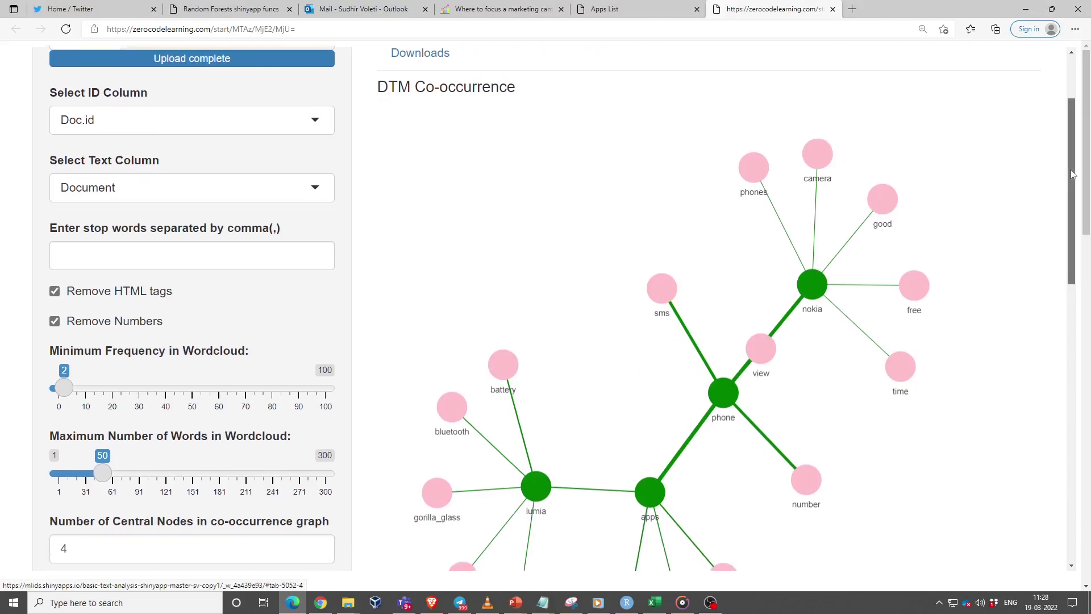
pyautogui.scroll(-1, 1073, 189)
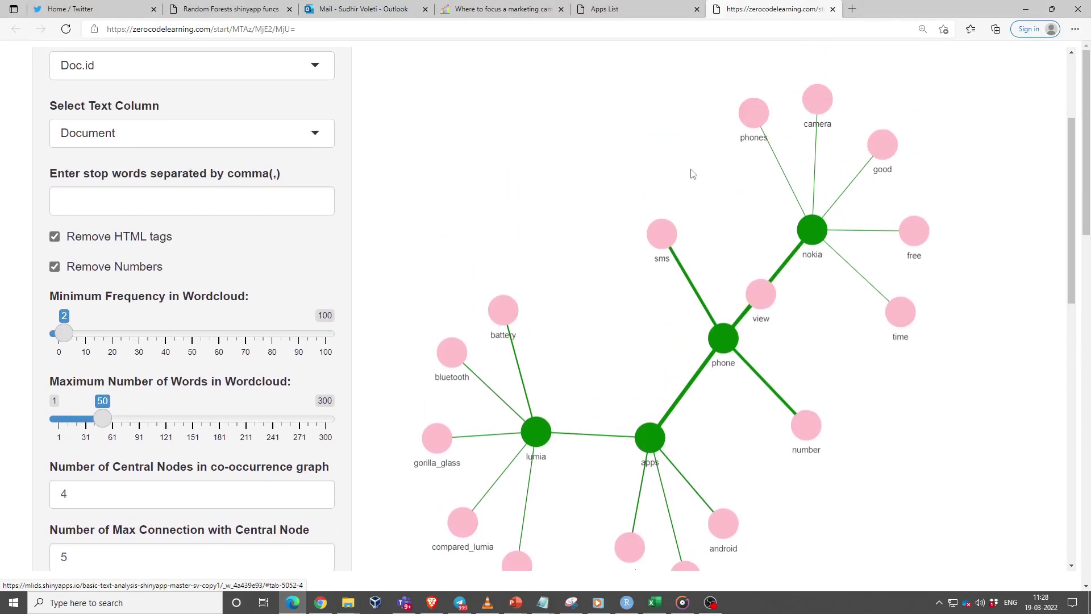
pyautogui.scroll(3, 693, 174)
pyautogui.scroll(-4, 692, 174)
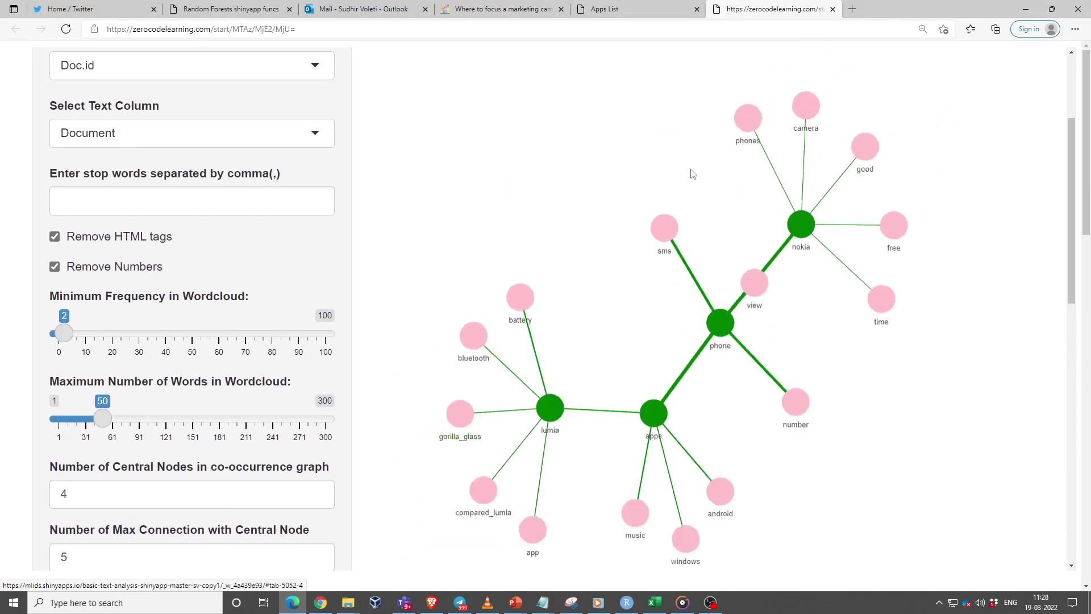
pyautogui.scroll(-3, 693, 174)
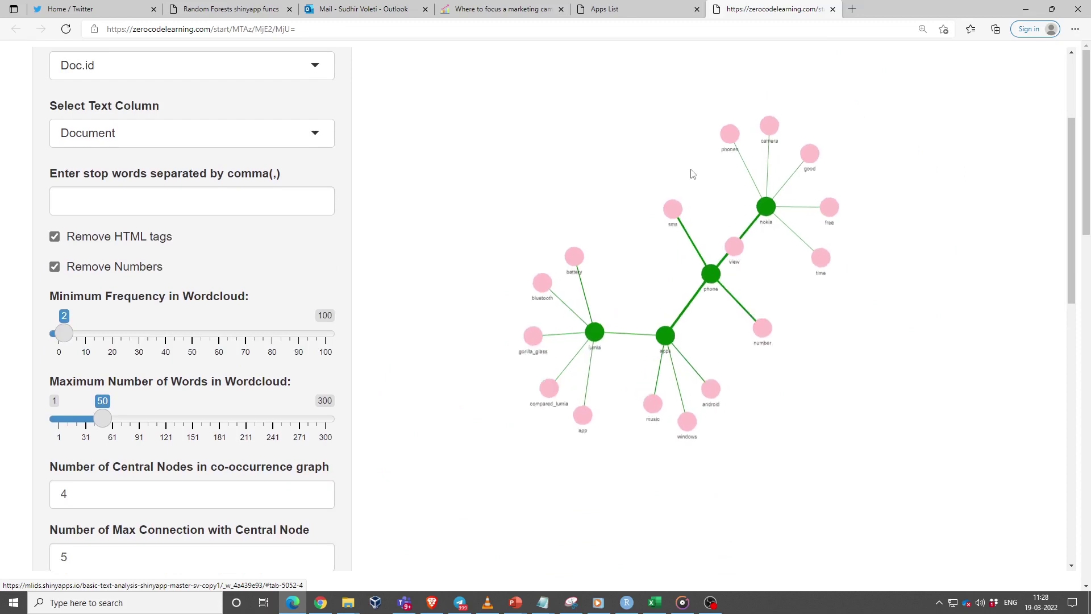
pyautogui.scroll(3, 692, 173)
pyautogui.scroll(1, 693, 173)
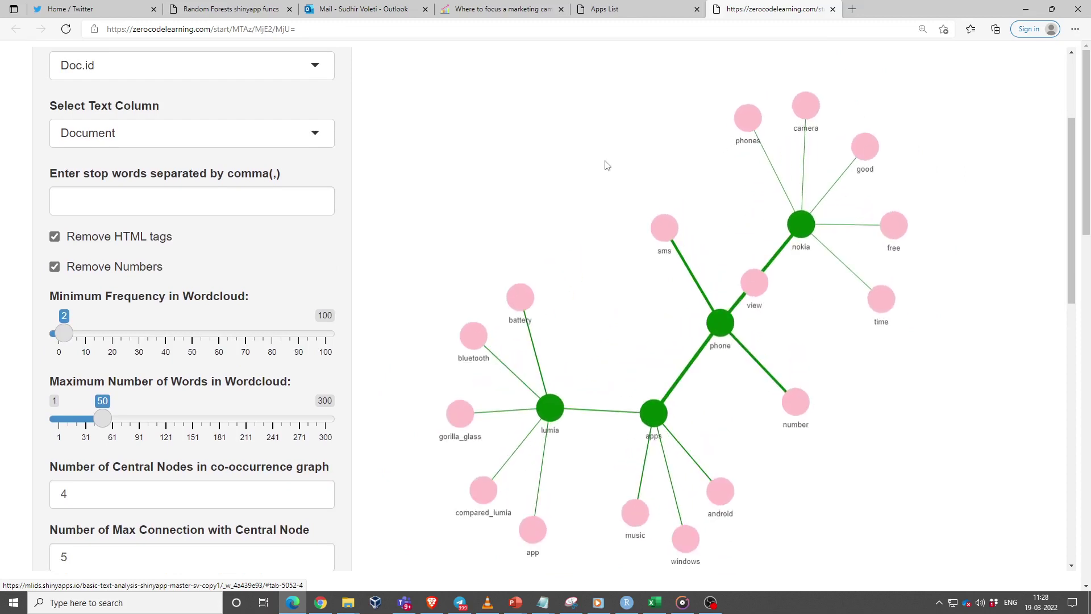
pyautogui.scroll(-2, 679, 179)
pyautogui.scroll(2, 680, 179)
pyautogui.scroll(1, 679, 178)
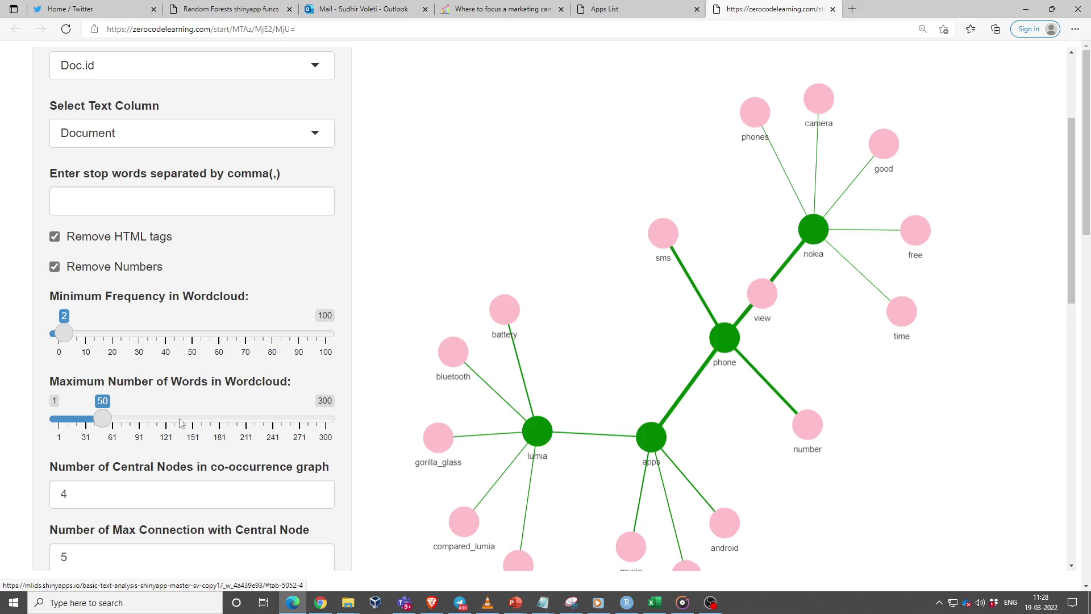
# - Set the number of central nodes in the co-occurrence graph to 6 and review the redrawn DTM graph
pyautogui.scroll(-4, 182, 423)
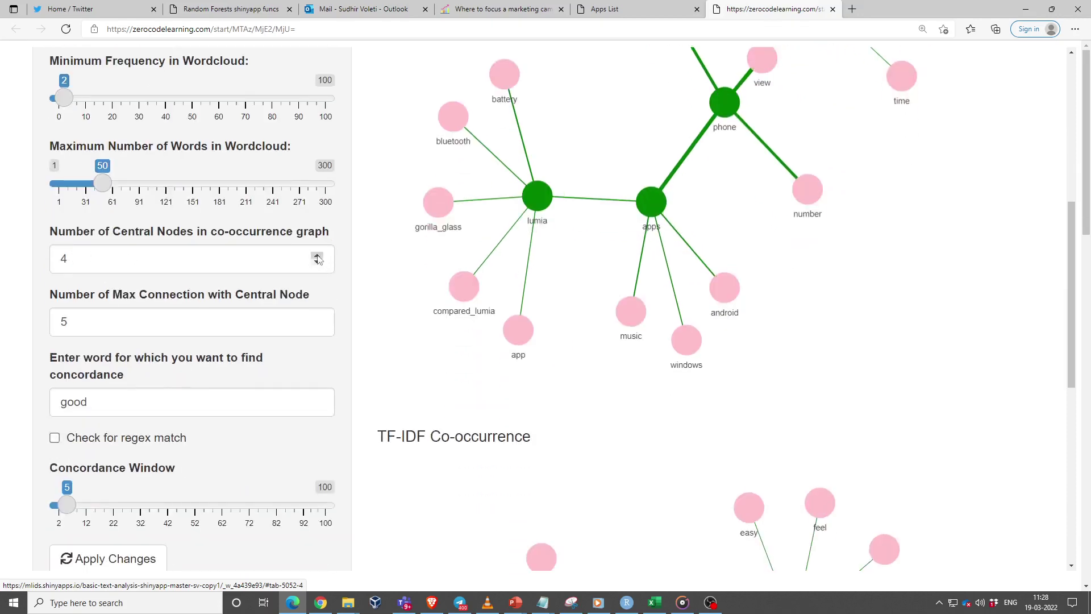
pyautogui.click(317, 255)
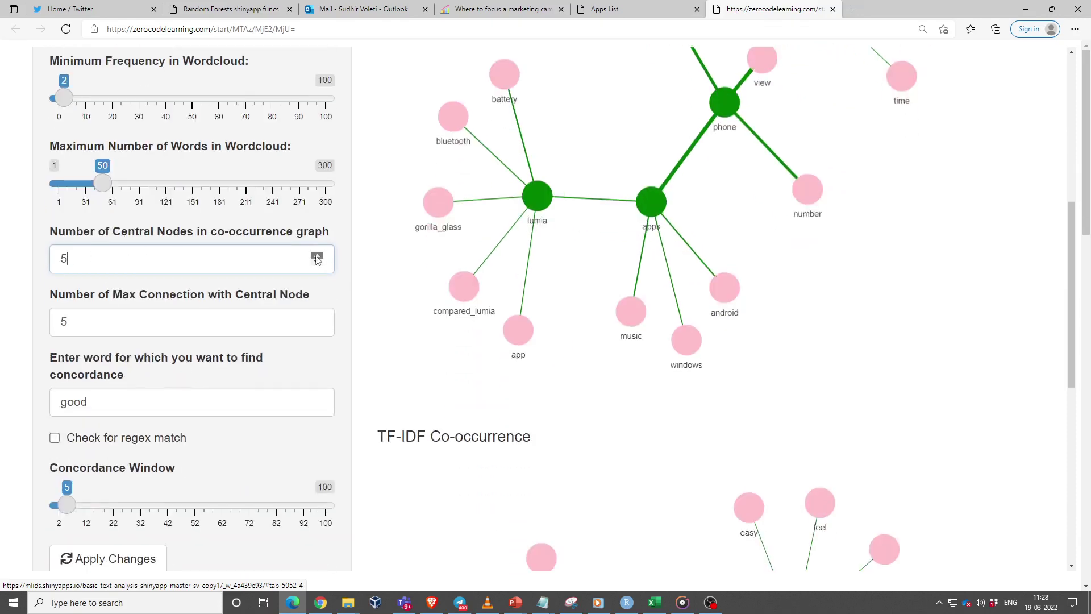
pyautogui.click(317, 255)
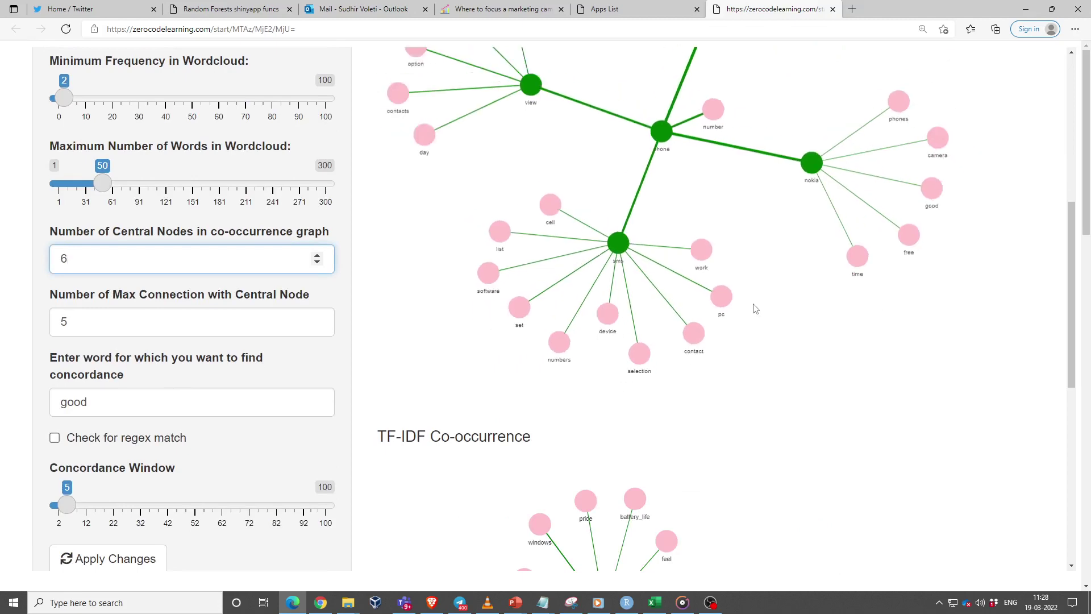
pyautogui.scroll(3, 1020, 271)
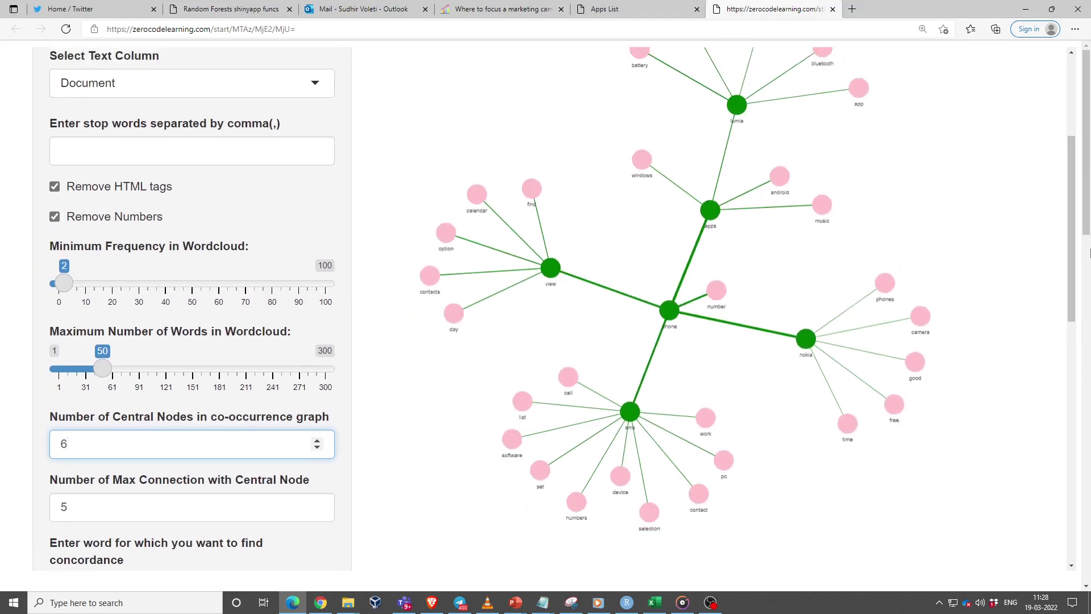
pyautogui.scroll(1, 1070, 244)
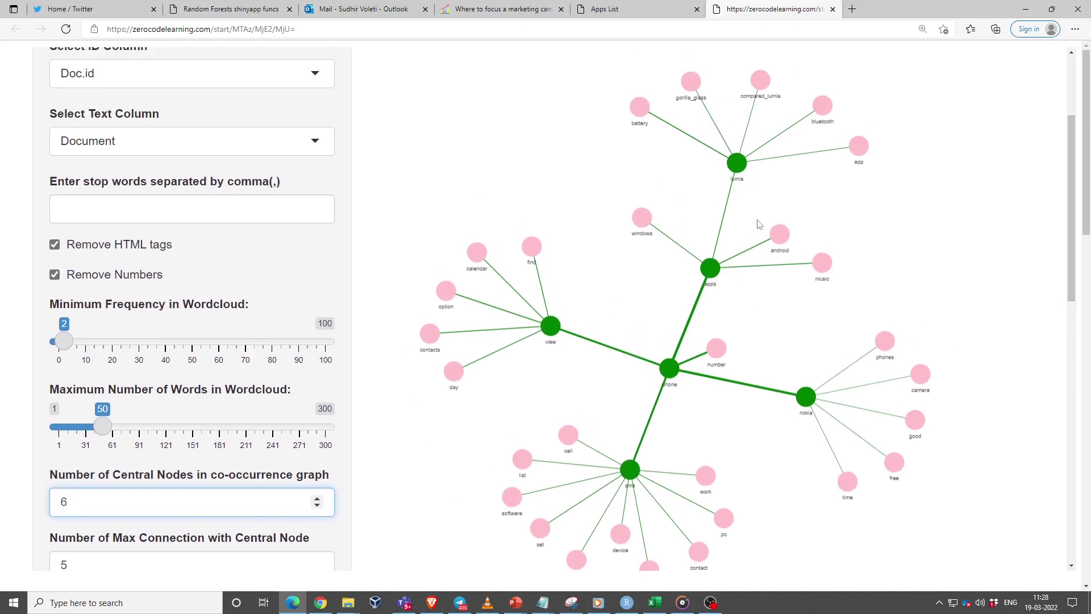
pyautogui.scroll(3, 1071, 216)
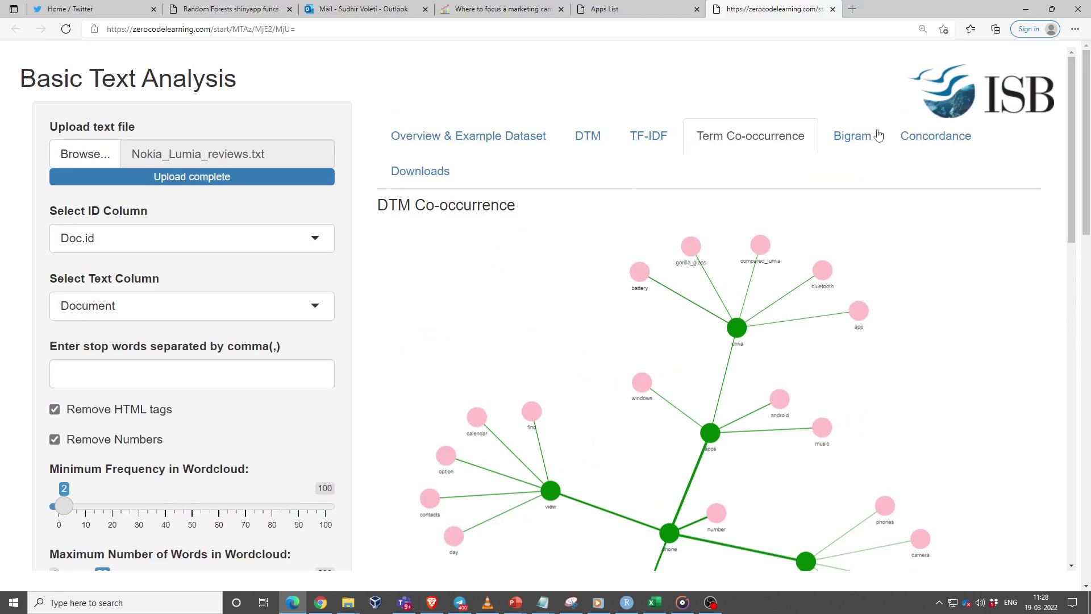
pyautogui.click(641, 137)
pyautogui.click(597, 140)
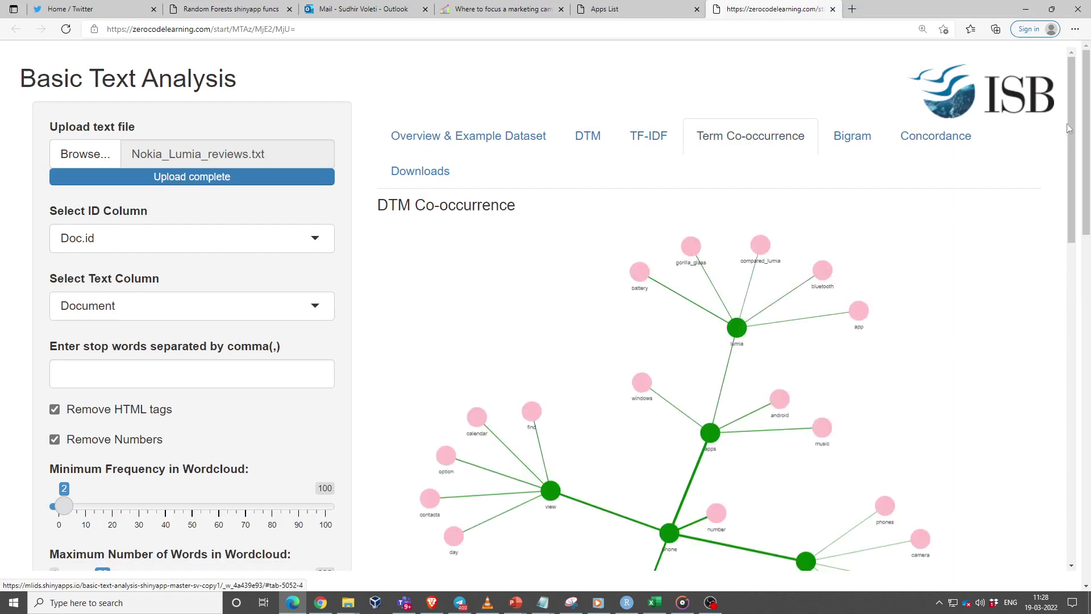
# - Set the number of max connections with a central node to 7 and inspect the cluster around "view" in the DTM graph
pyautogui.scroll(-3, 795, 239)
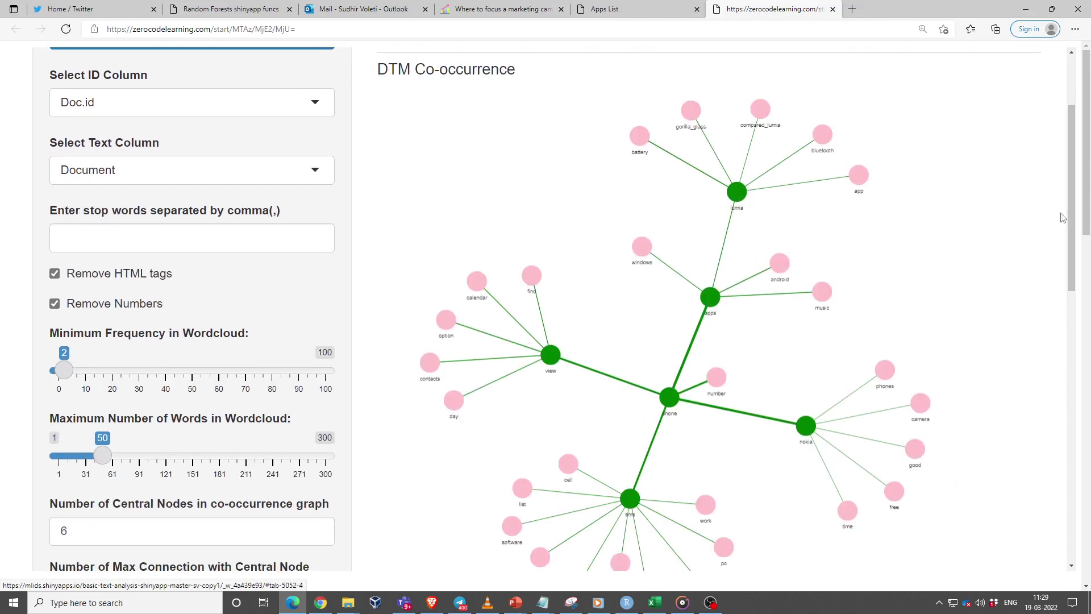
pyautogui.moveTo(1075, 199); pyautogui.dragTo(1065, 251)
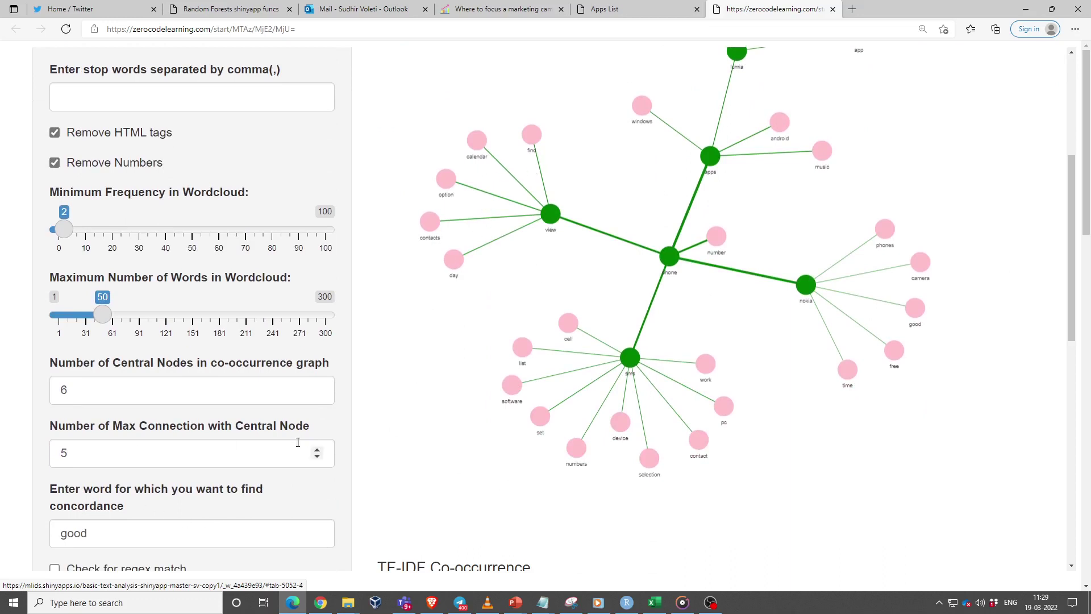
pyautogui.click(316, 449)
pyautogui.click(317, 449)
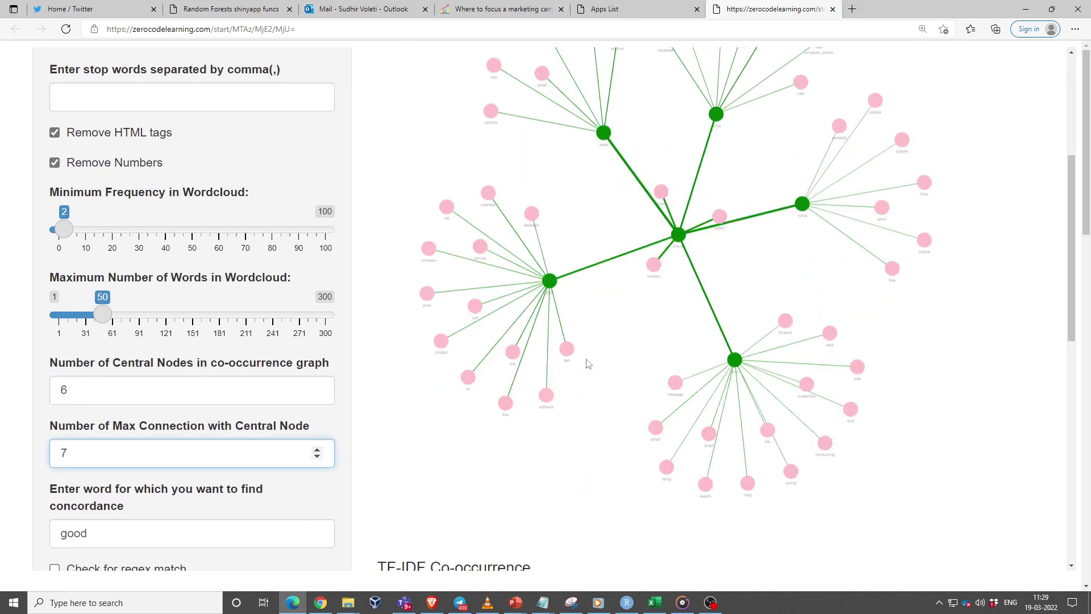
pyautogui.scroll(4, 469, 287)
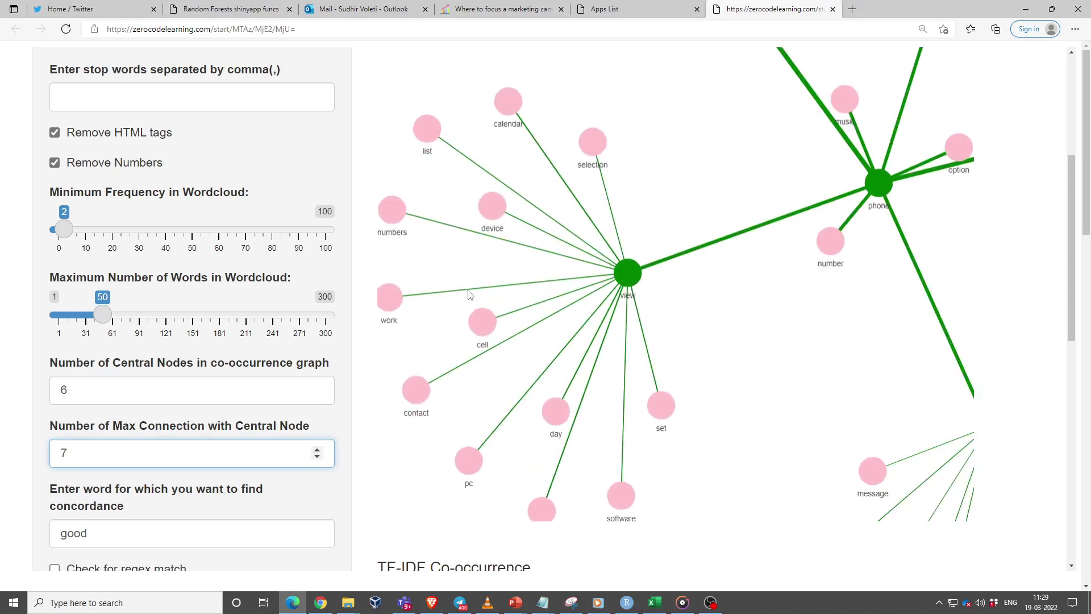
pyautogui.moveTo(487, 233); pyautogui.dragTo(544, 236)
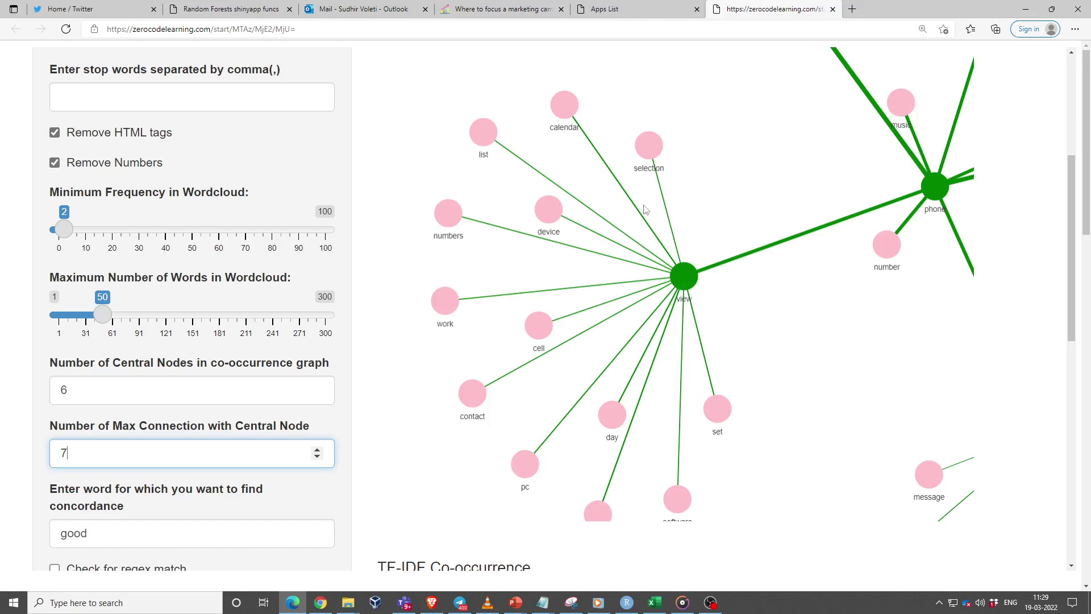
# - Return the number of central nodes to 4 and the number of max connections with a central node to 5
pyautogui.click(318, 395)
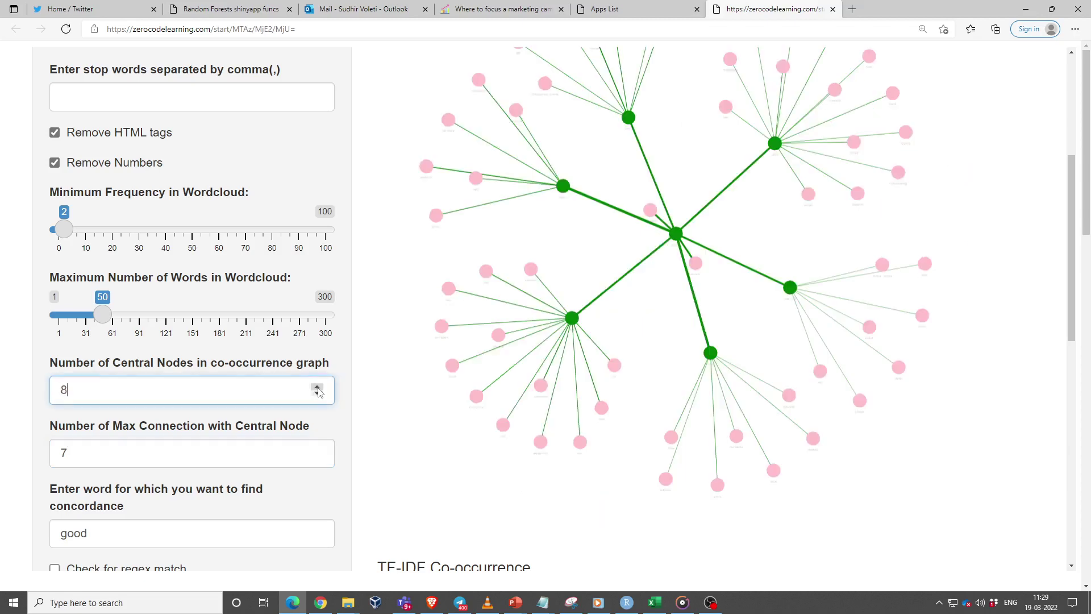
pyautogui.click(317, 395)
pyautogui.click(317, 394)
pyautogui.click(317, 394)
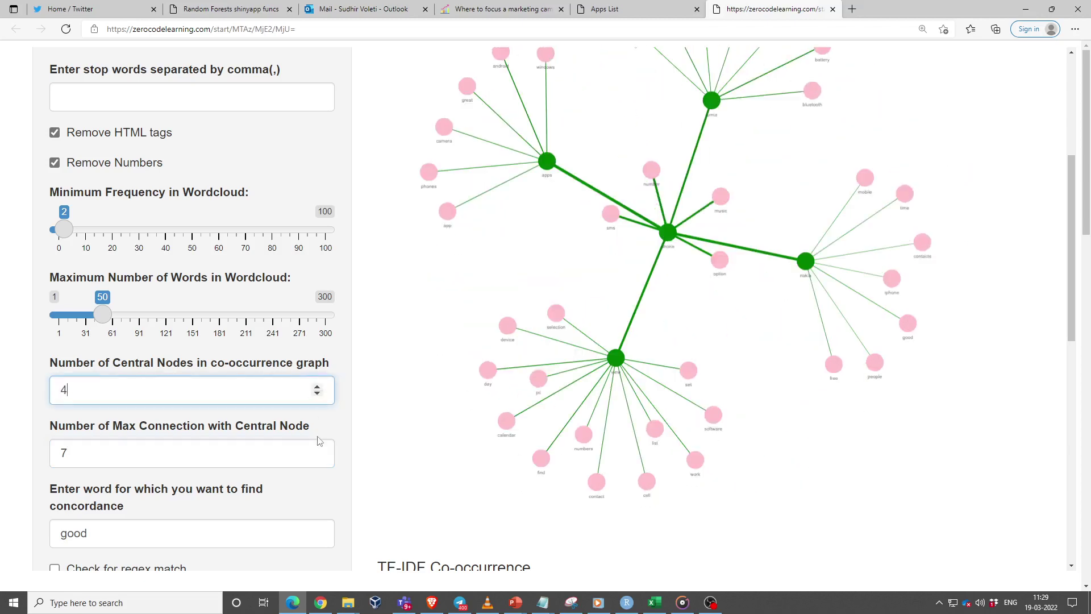
pyautogui.click(317, 457)
pyautogui.click(317, 457)
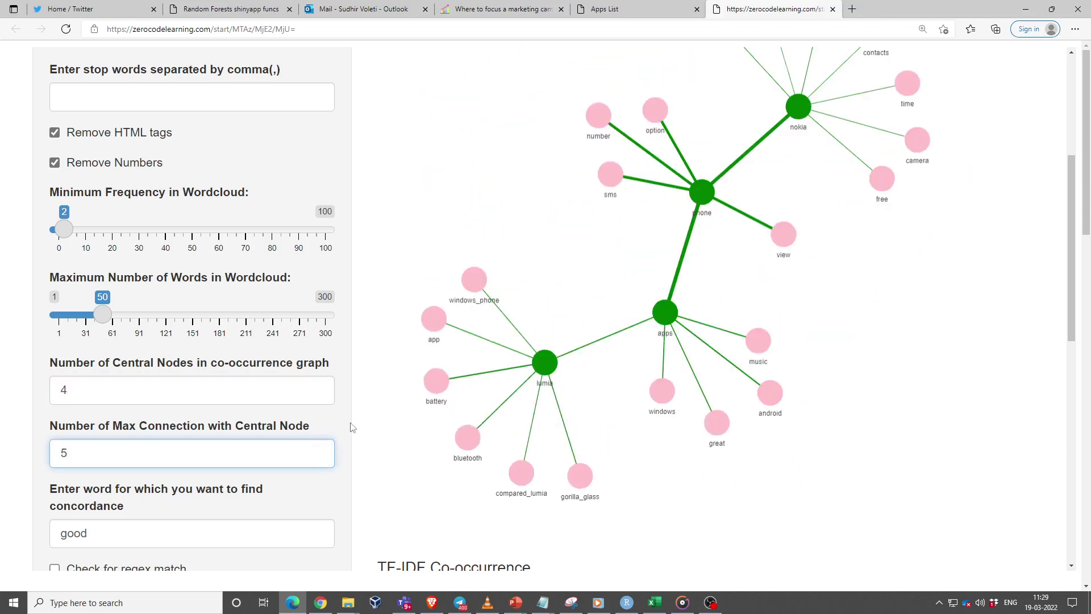
# - Look over the TF-IDF co-occurrence graph, and open the Bigram output to examine its table of collocation bigrams
pyautogui.moveTo(1070, 242); pyautogui.dragTo(954, 392)
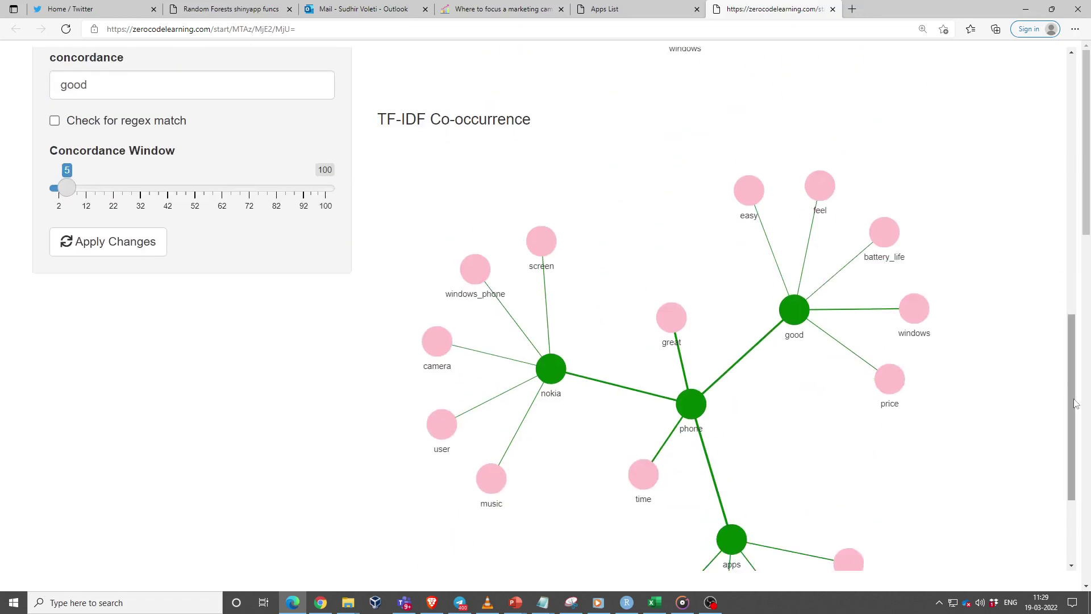
pyautogui.moveTo(1071, 391); pyautogui.dragTo(1050, 99)
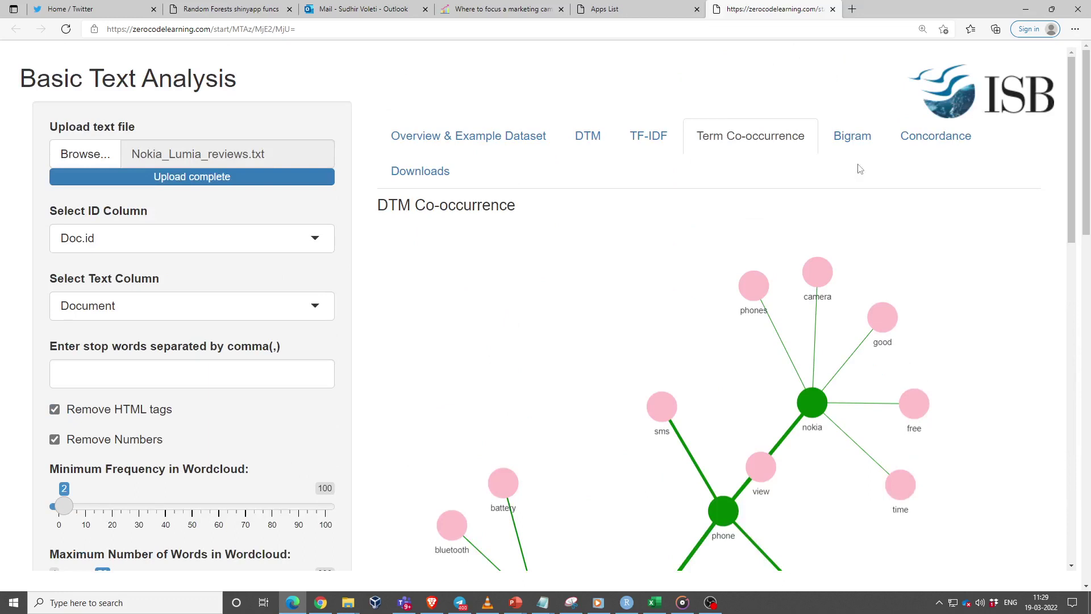
pyautogui.click(856, 135)
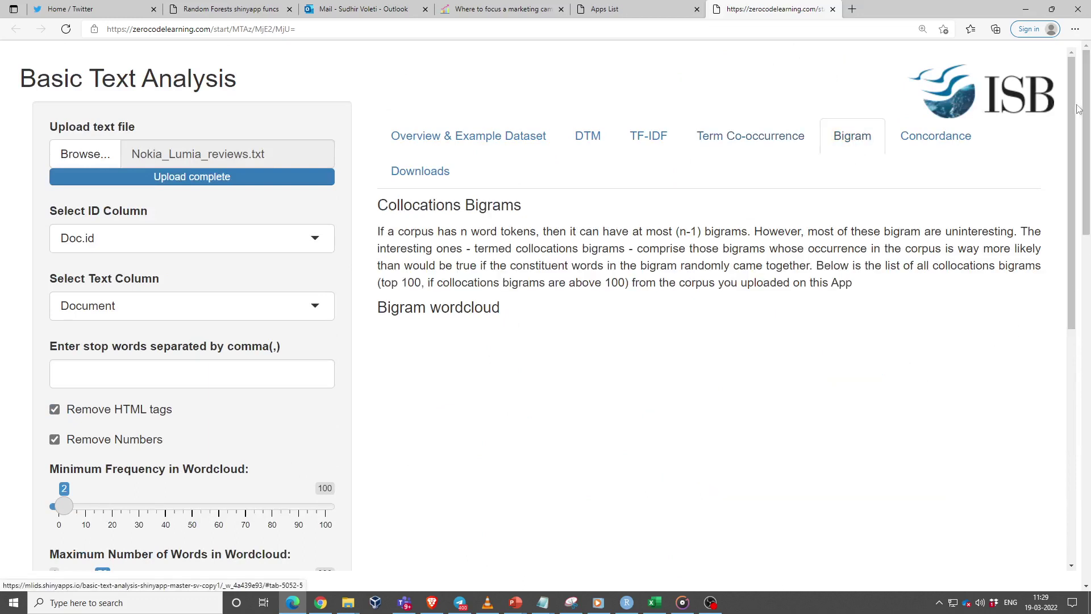
pyautogui.scroll(-2, 476, 265)
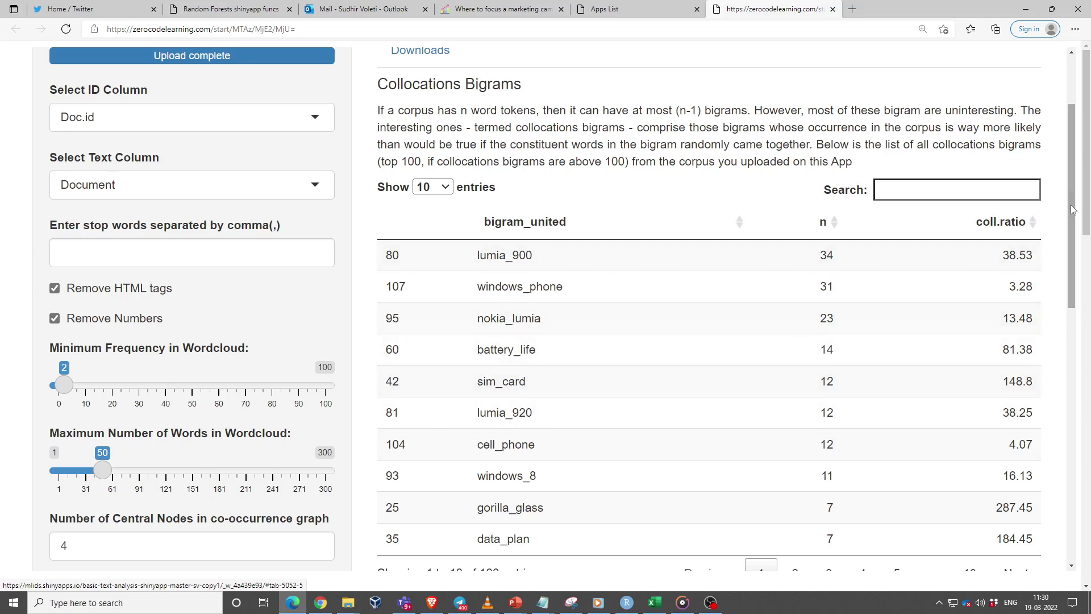
pyautogui.scroll(-2, 1067, 177)
pyautogui.scroll(4, 1067, 177)
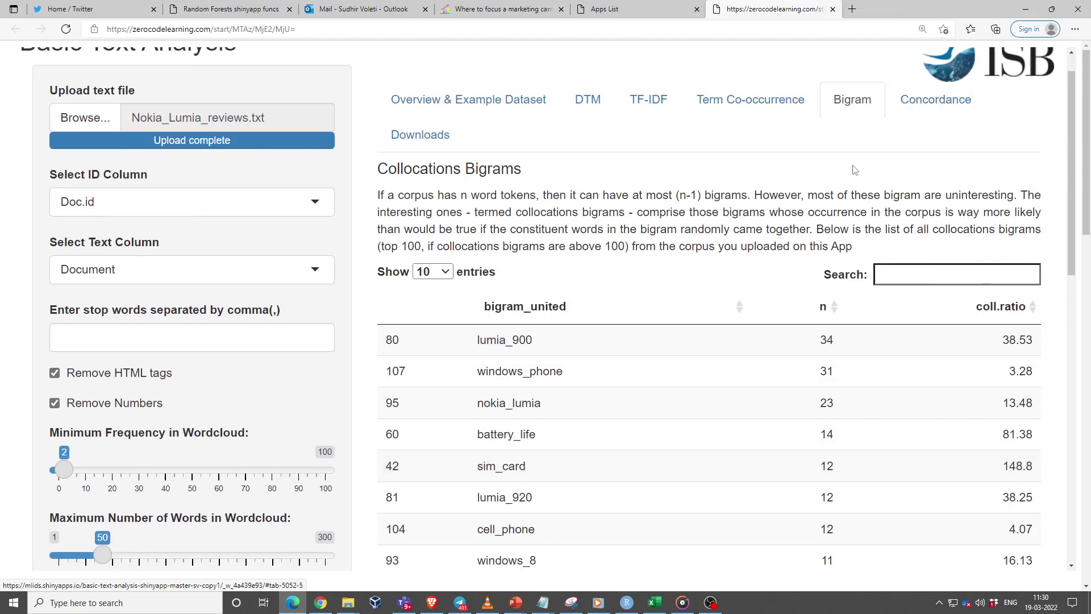
# - Open the Concordance output and examine the contexts listed for "good", highlighting that word in the concordance settings
pyautogui.click(924, 100)
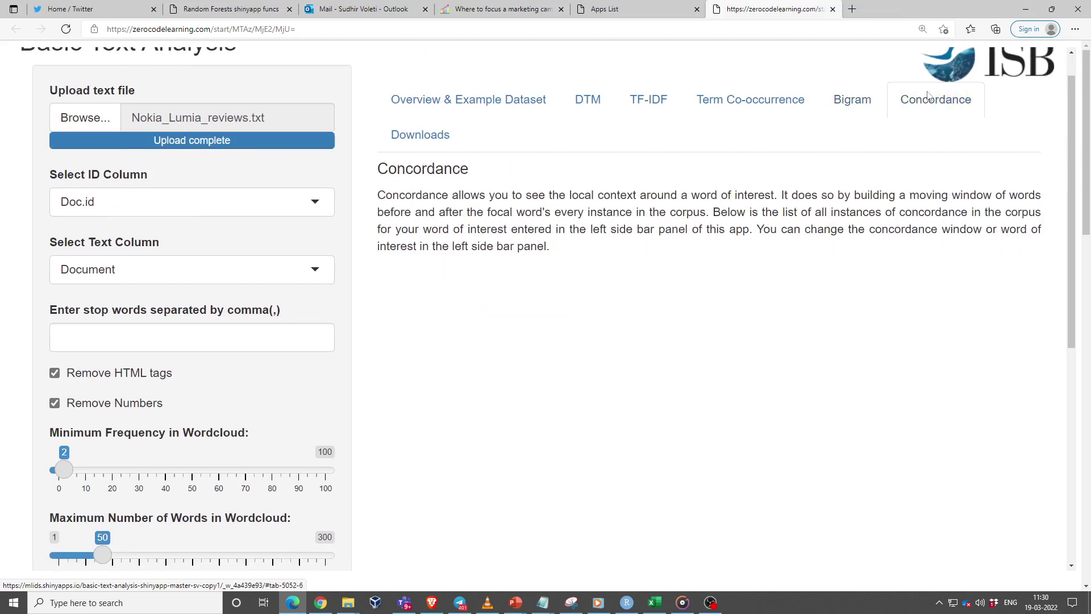
pyautogui.scroll(-7, 1071, 110)
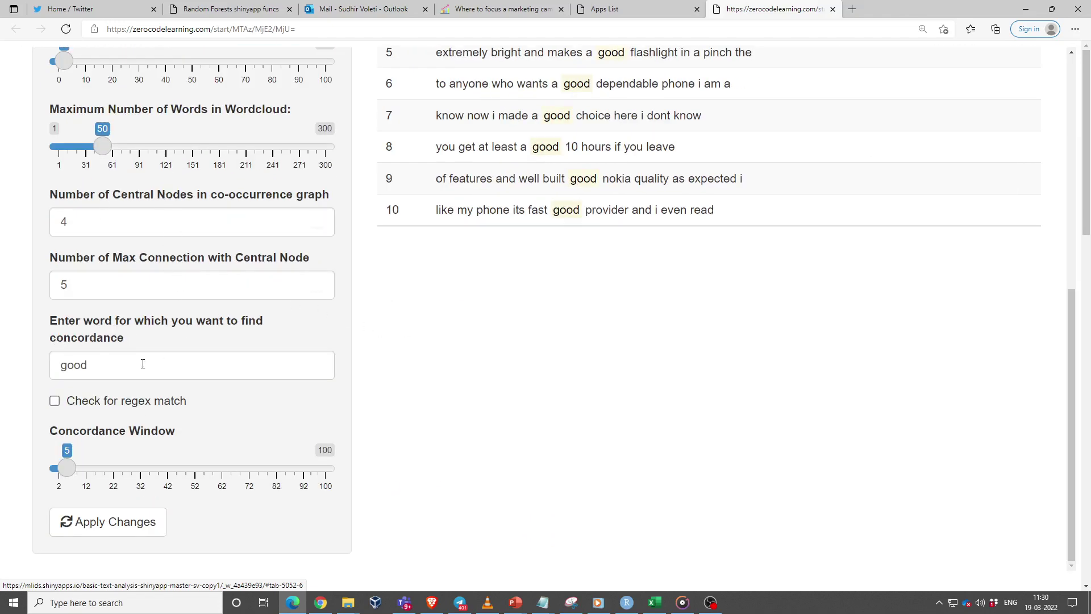
pyautogui.moveTo(90, 366); pyautogui.dragTo(56, 365)
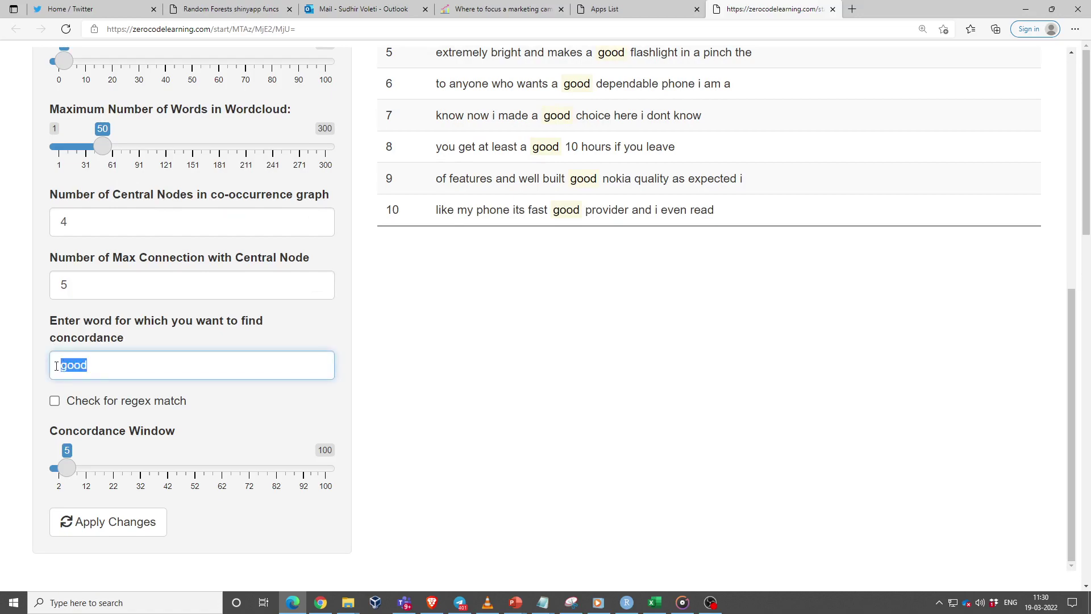
pyautogui.scroll(7, 439, 343)
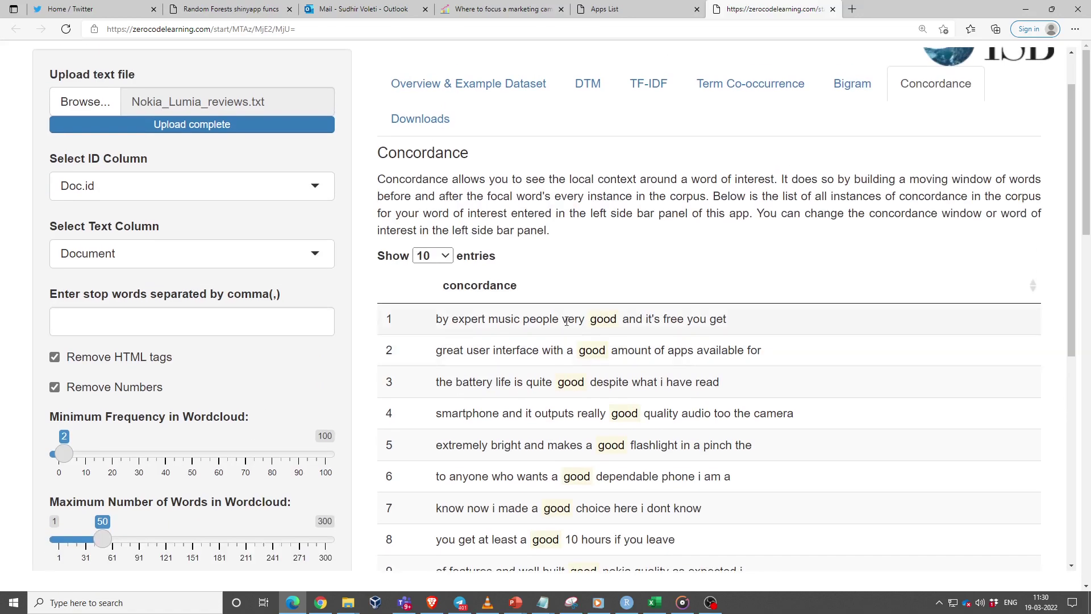
pyautogui.scroll(-7, 603, 333)
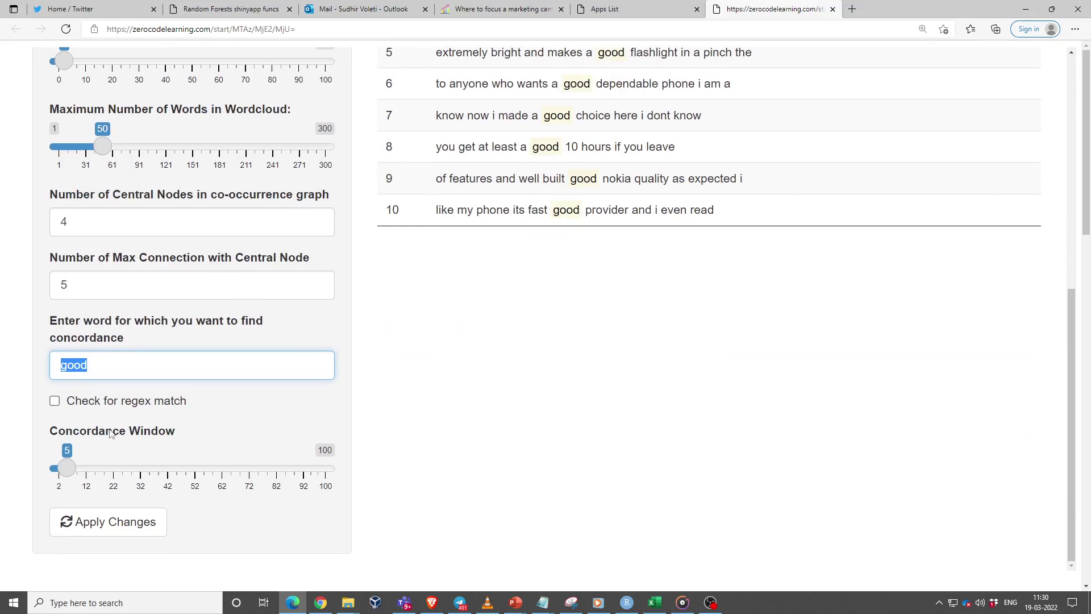
pyautogui.scroll(6, 521, 351)
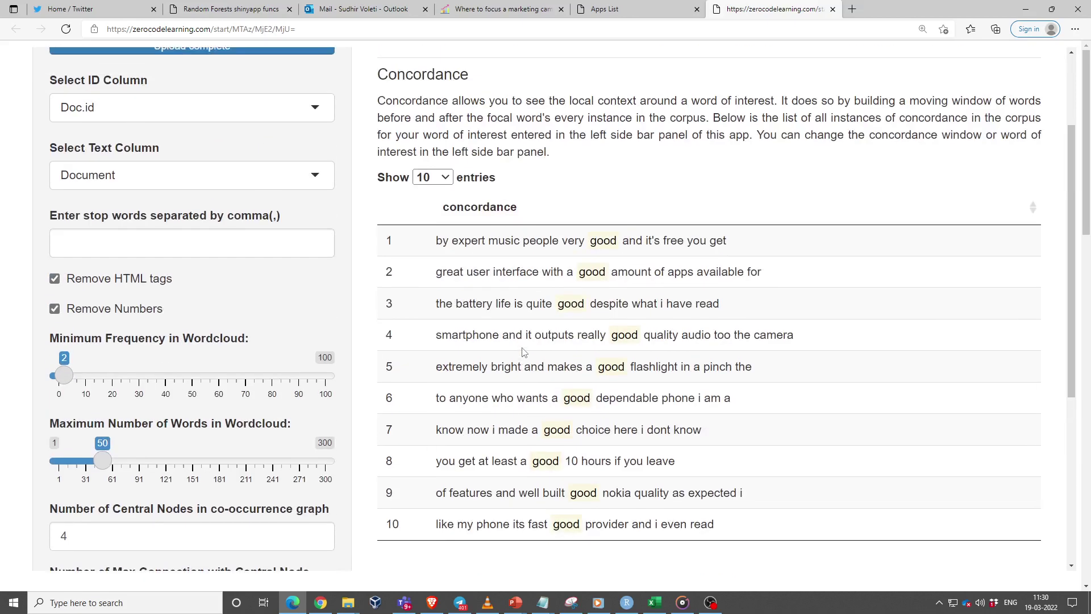
# - Show 25 entries in the concordance table and read through the contexts listed for "good"
pyautogui.click(446, 177)
pyautogui.click(441, 211)
pyautogui.scroll(-4, 648, 355)
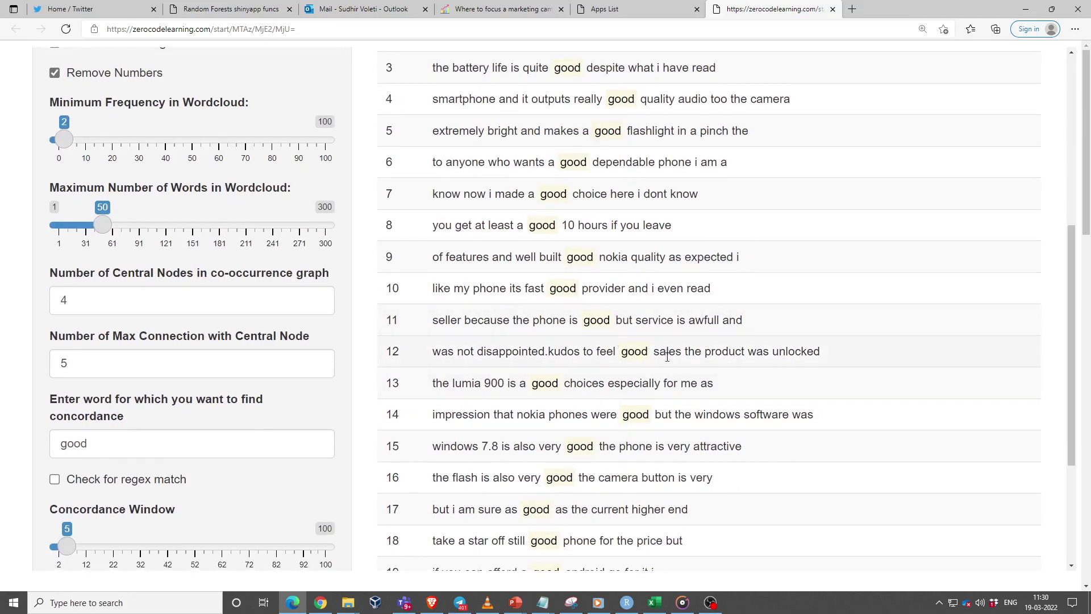
pyautogui.scroll(-4, 488, 368)
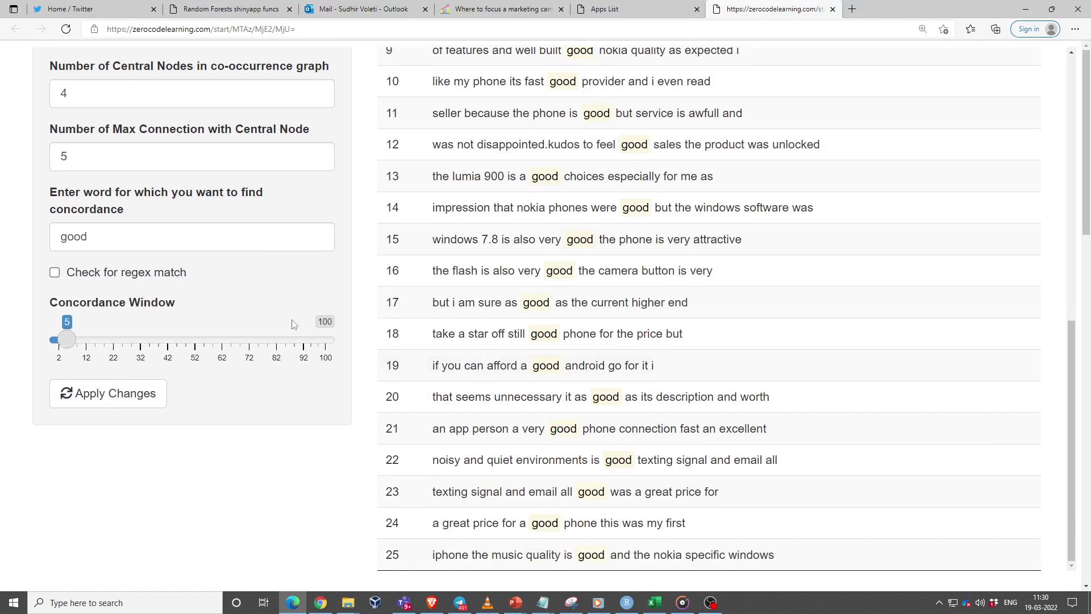
pyautogui.scroll(1, 596, 293)
pyautogui.scroll(3, 601, 286)
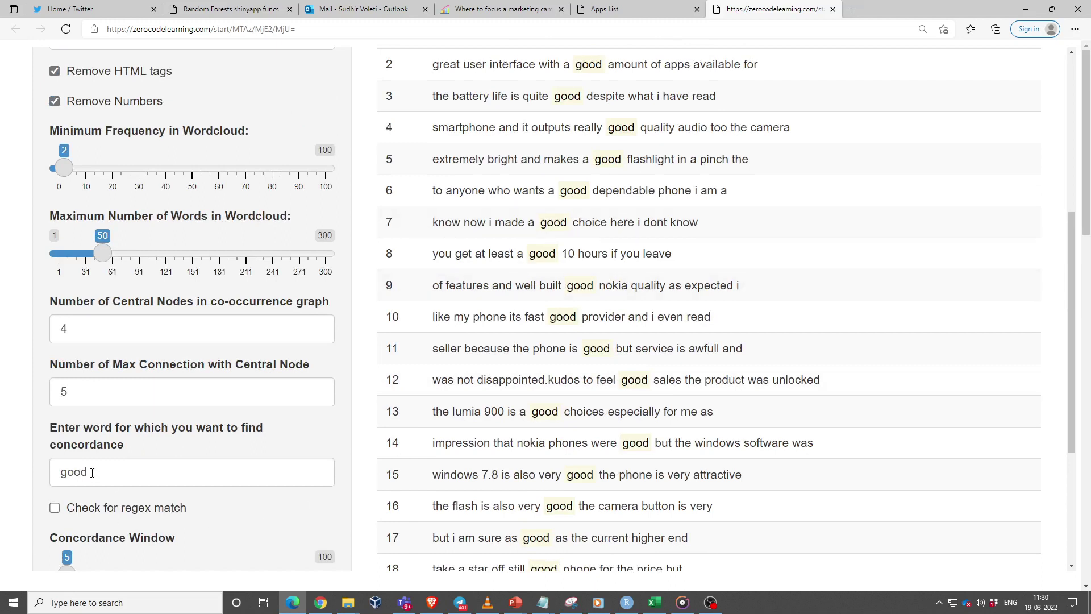
# - Set the concordance word to "camera", apply the change and examine the contexts listed for it
pyautogui.doubleClick(69, 474)
pyautogui.press('BackSpace')
pyautogui.write('c')
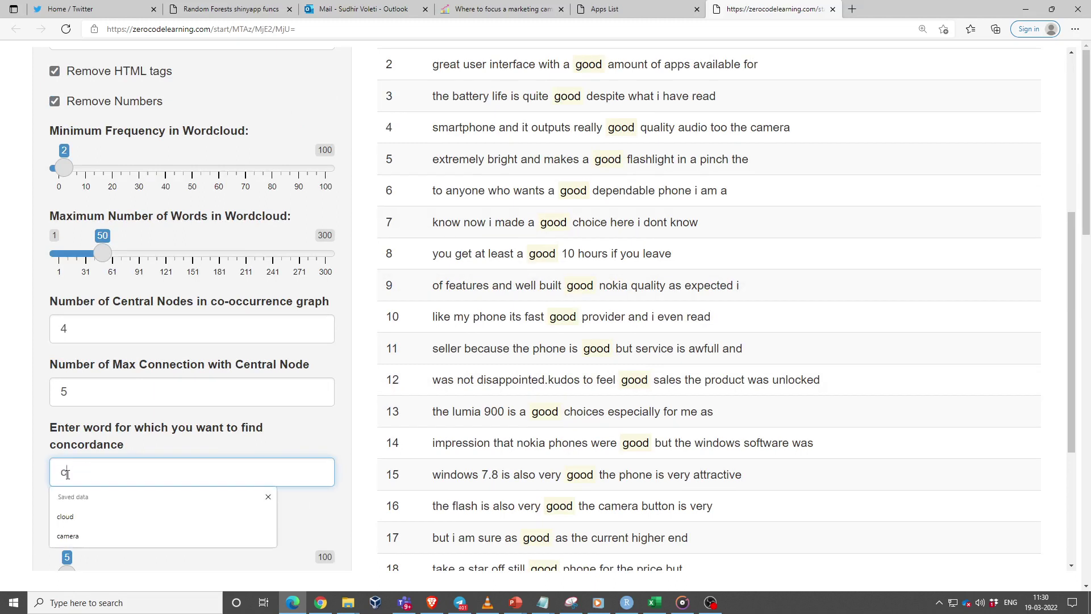
pyautogui.write('amera')
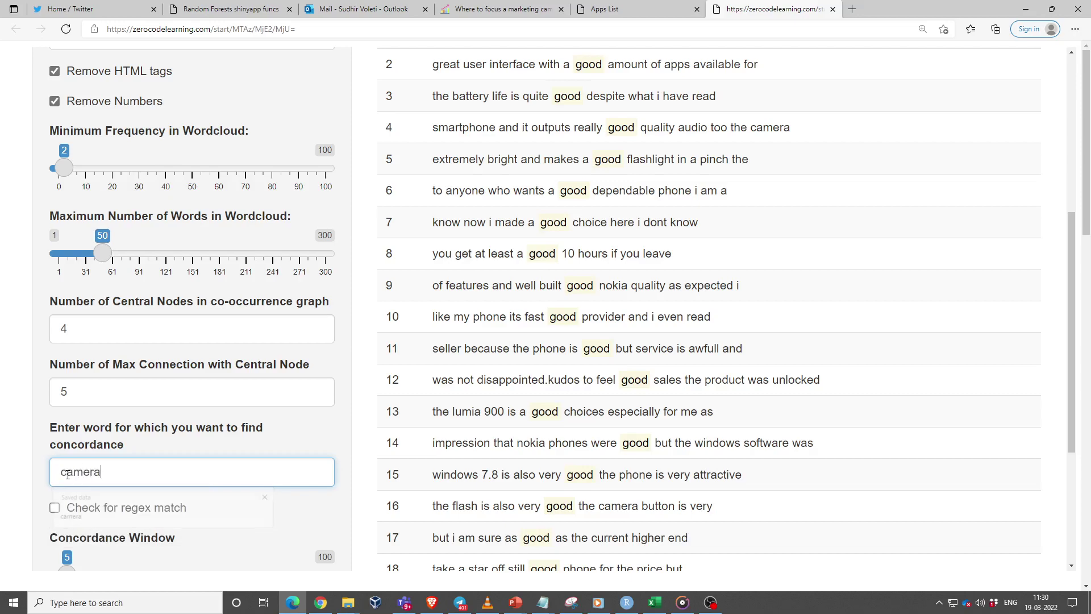
pyautogui.scroll(-3, 153, 491)
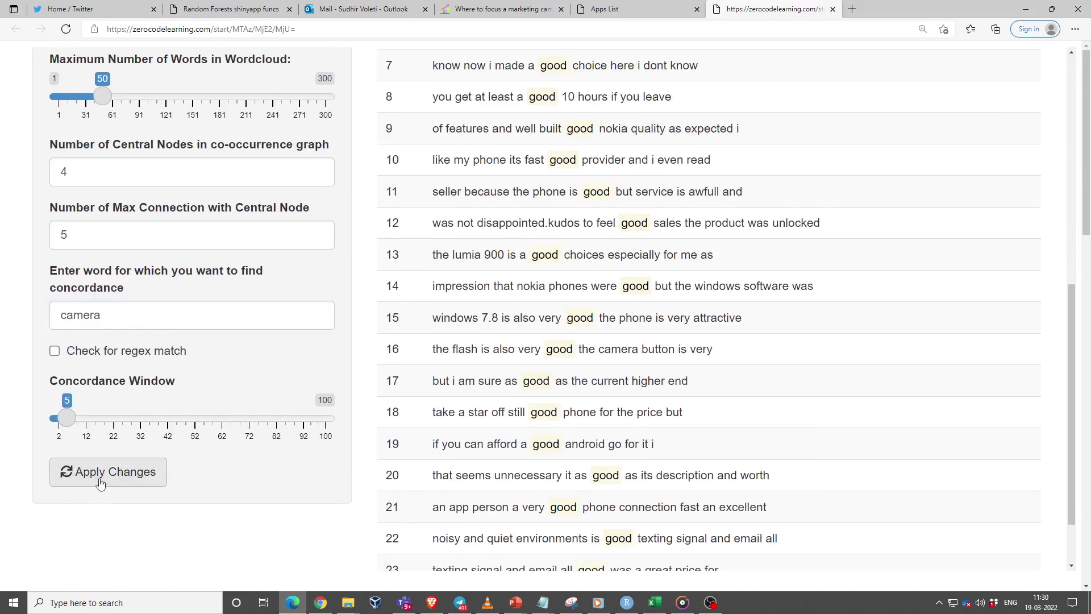
pyautogui.click(100, 480)
pyautogui.scroll(8, 722, 317)
pyautogui.scroll(-3, 713, 327)
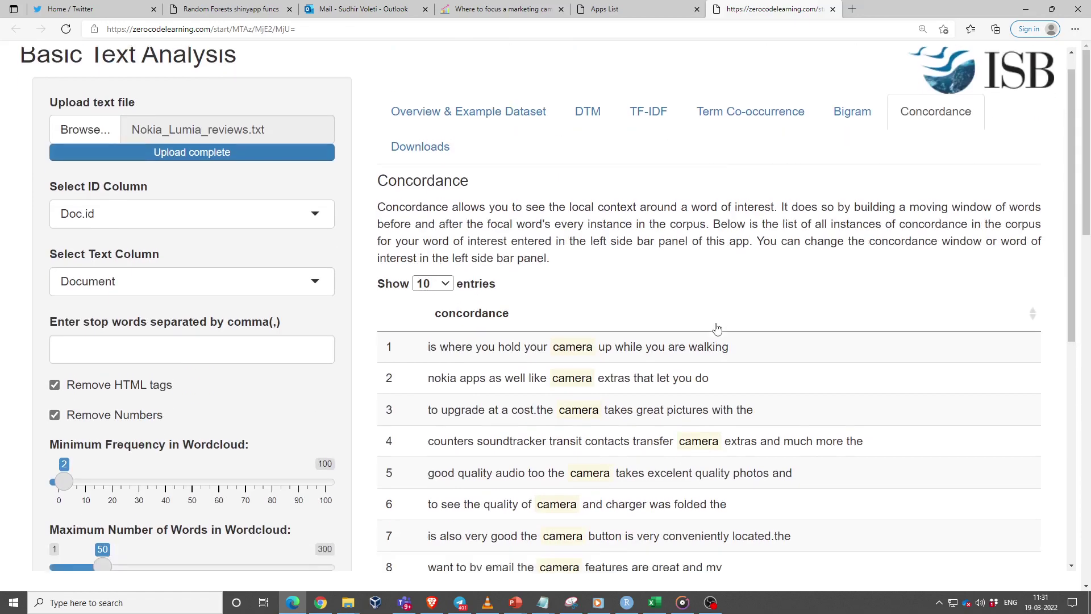
pyautogui.scroll(-3, 348, 463)
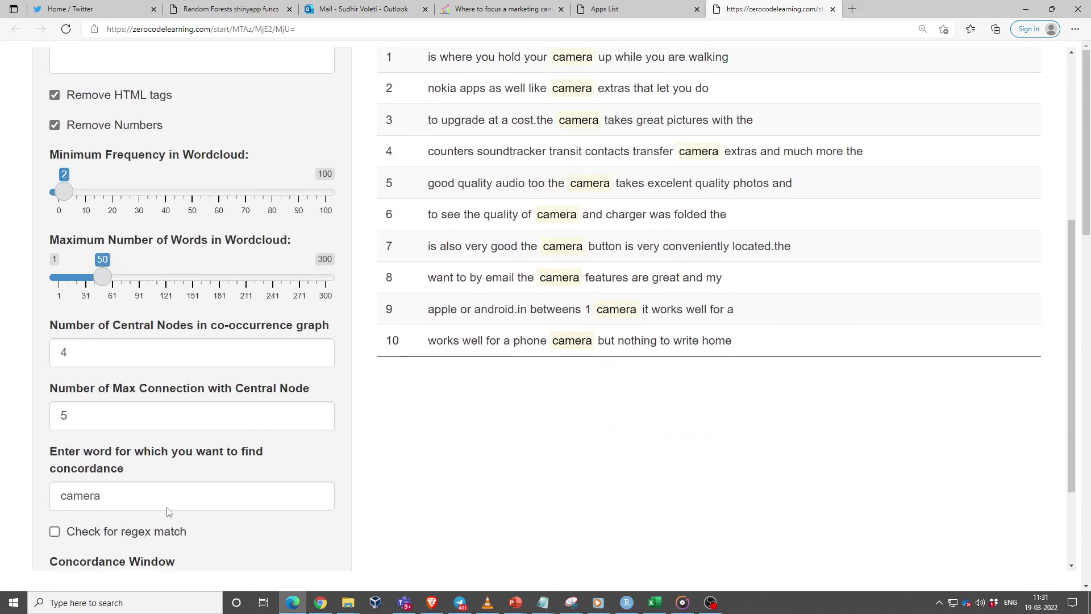
# - Set the concordance window to 10, apply the change and examine the wider contexts around "camera"
pyautogui.scroll(-3, 68, 456)
pyautogui.moveTo(70, 475); pyautogui.dragTo(83, 474)
pyautogui.click(108, 522)
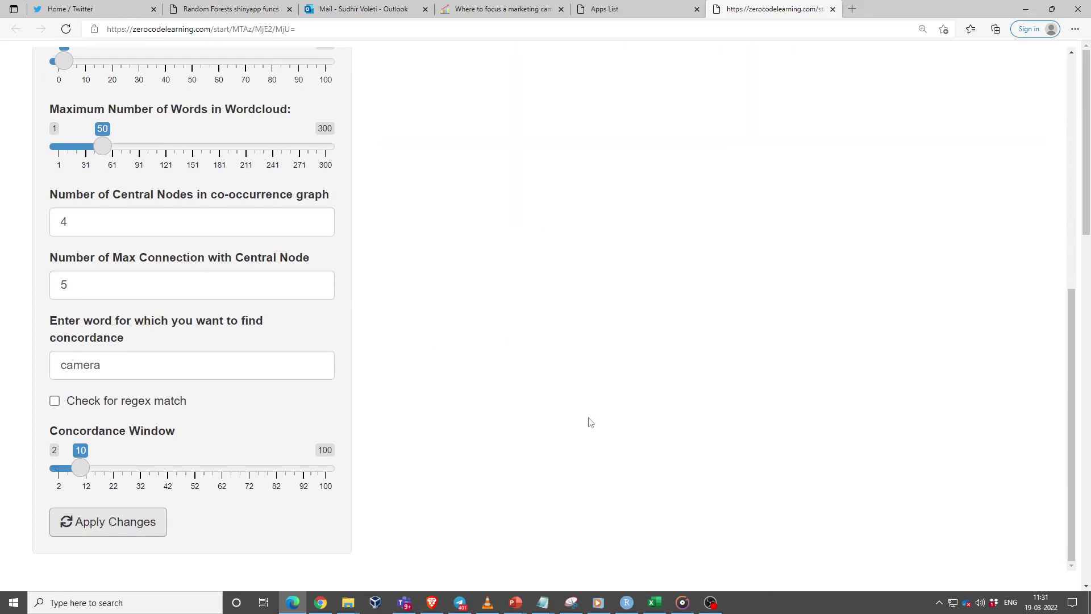
pyautogui.scroll(7, 577, 419)
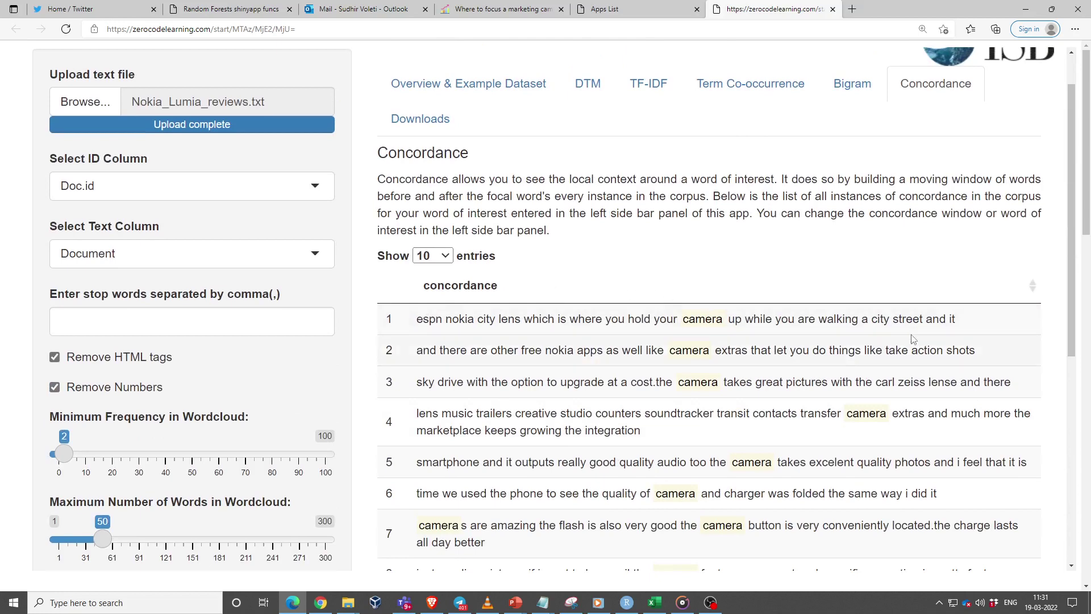
pyautogui.scroll(-5, 694, 375)
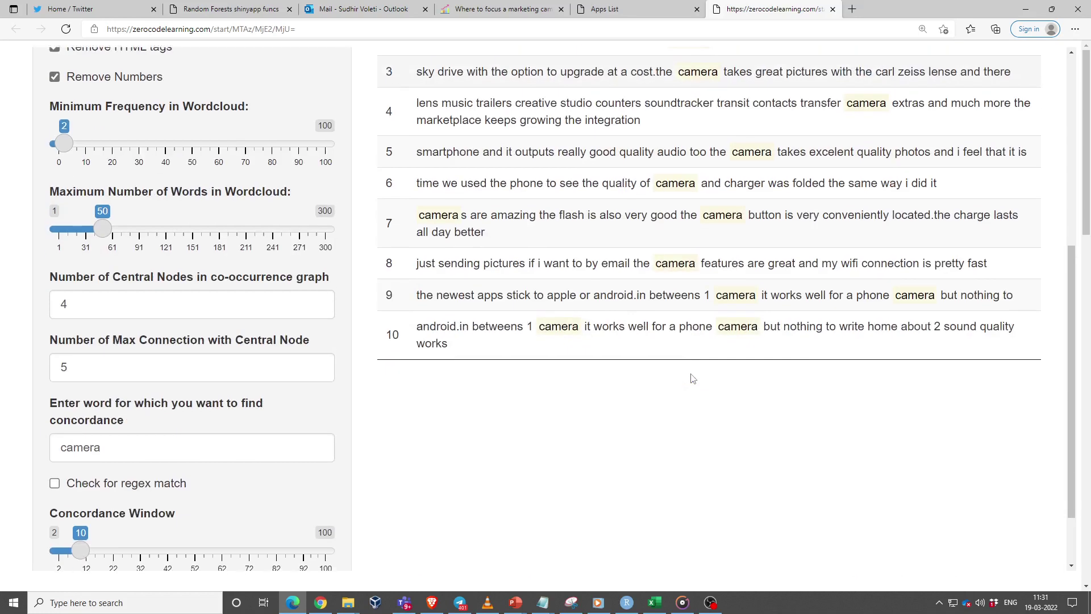
pyautogui.scroll(-1, 693, 379)
pyautogui.scroll(7, 693, 378)
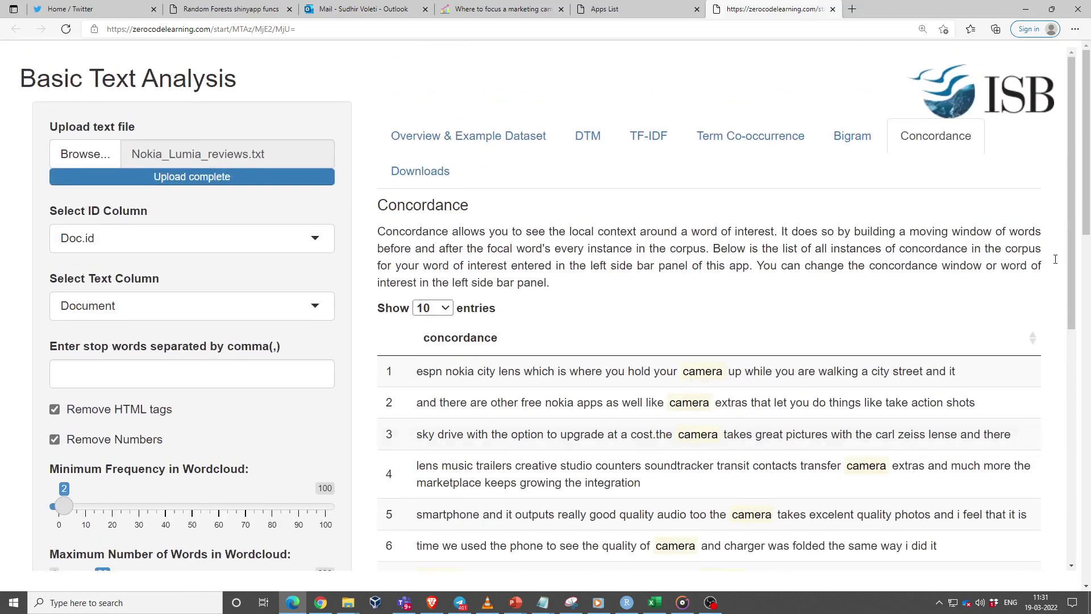
# - Open the Downloads output and look over the DTM, TF-IDF and bigram corpus download sections
pyautogui.click(420, 171)
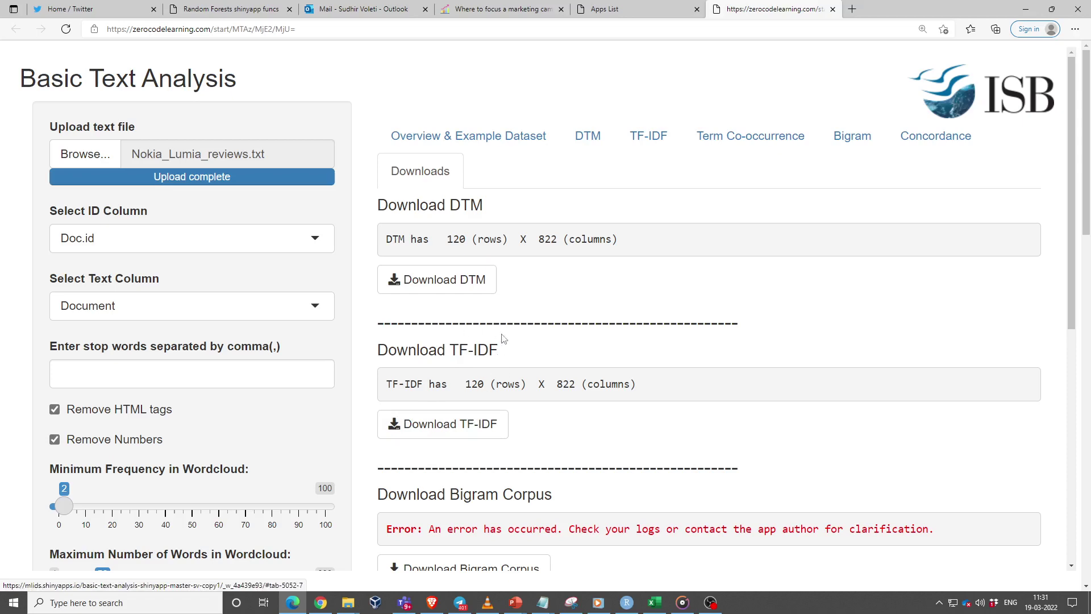
pyautogui.scroll(-1, 660, 405)
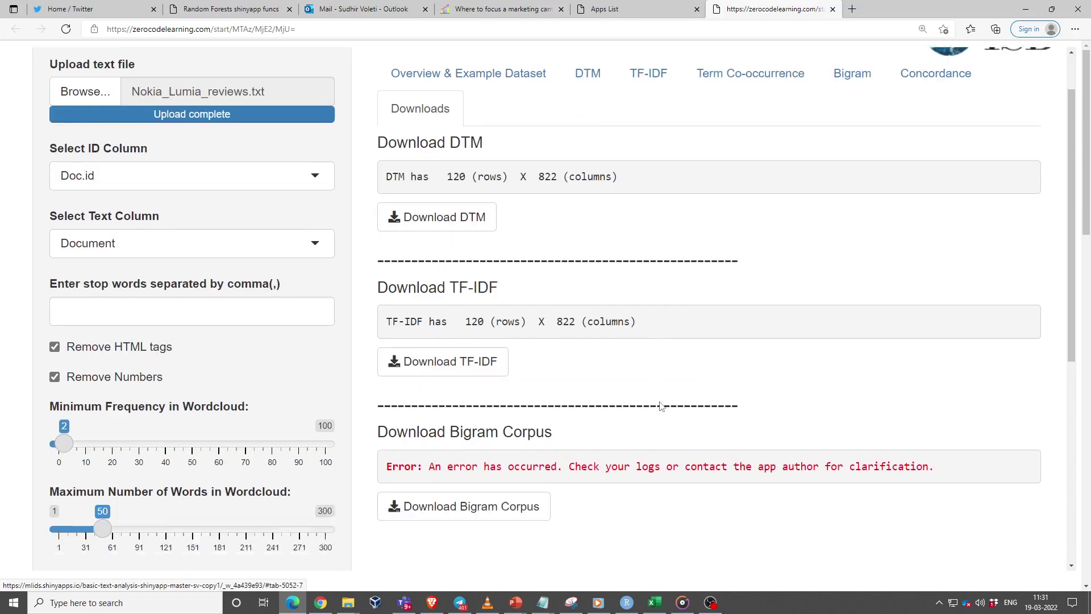
pyautogui.scroll(-3, 661, 405)
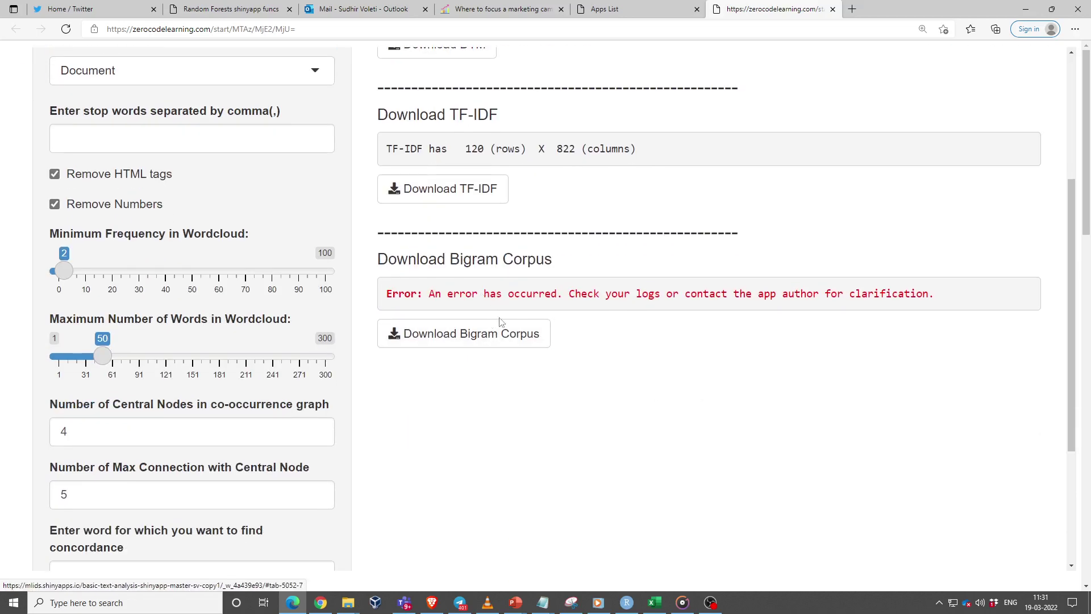
pyautogui.scroll(4, 676, 352)
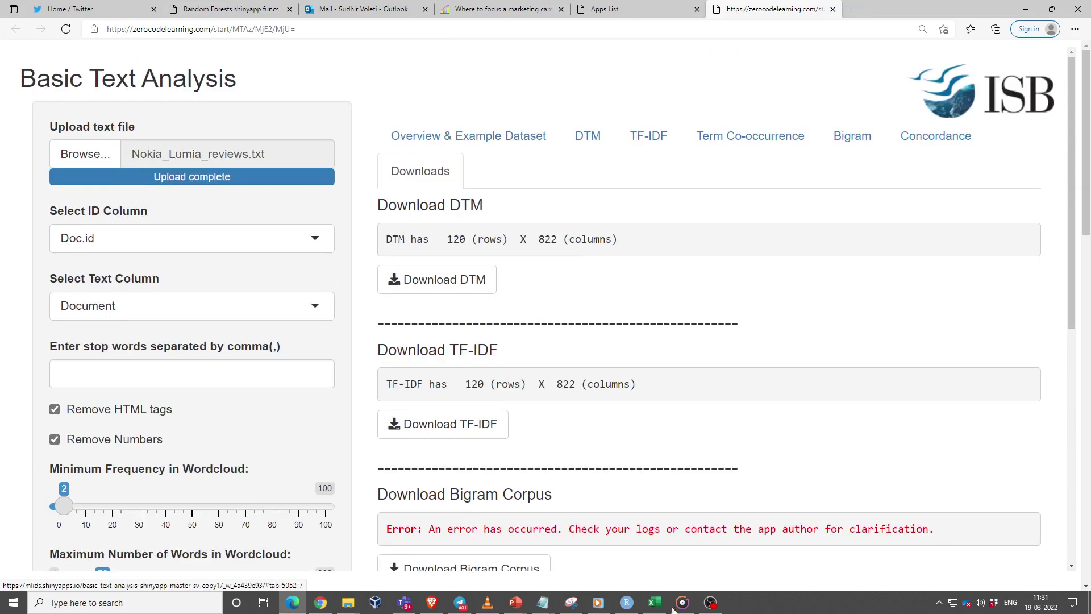
# - Switch to the running PowerPoint slide show and reveal the Bigrams bullet on the "Scanning Outputs: COGs & Bigrams" slide
pyautogui.click(516, 602)
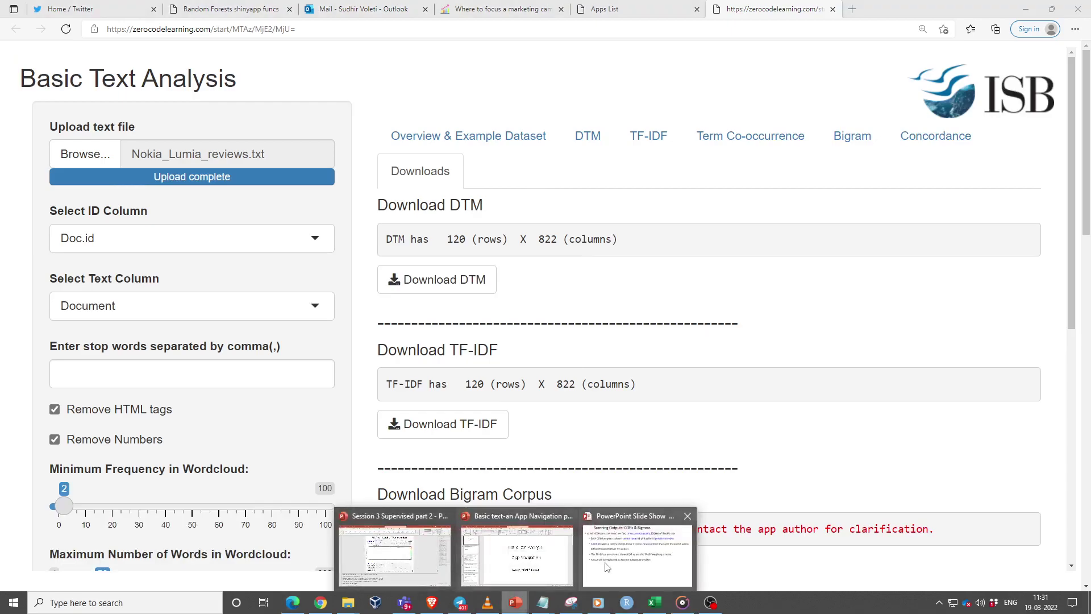
pyautogui.click(606, 567)
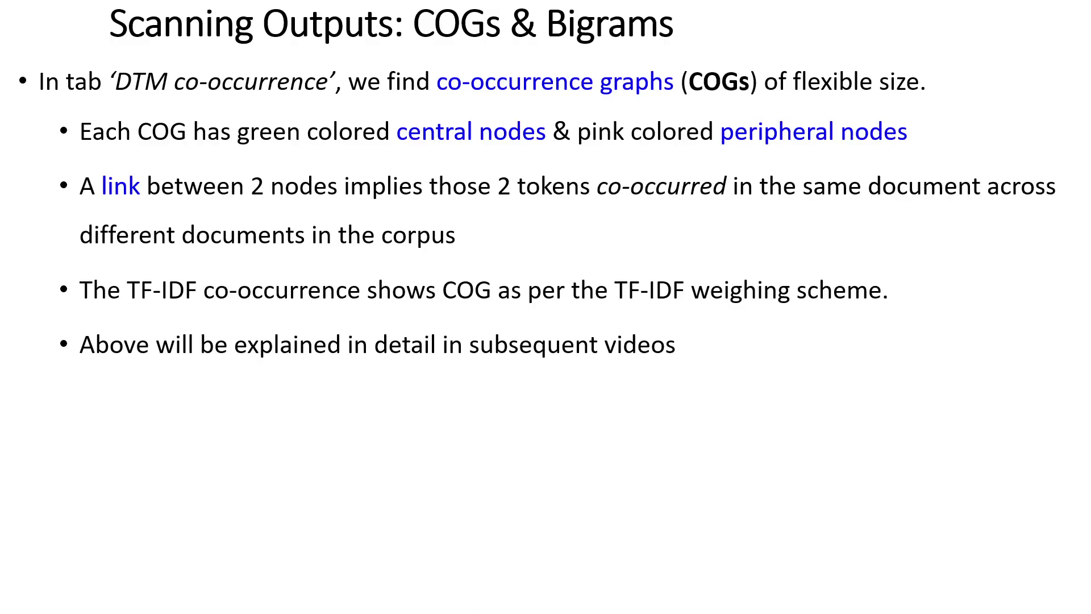
pyautogui.press('Right')
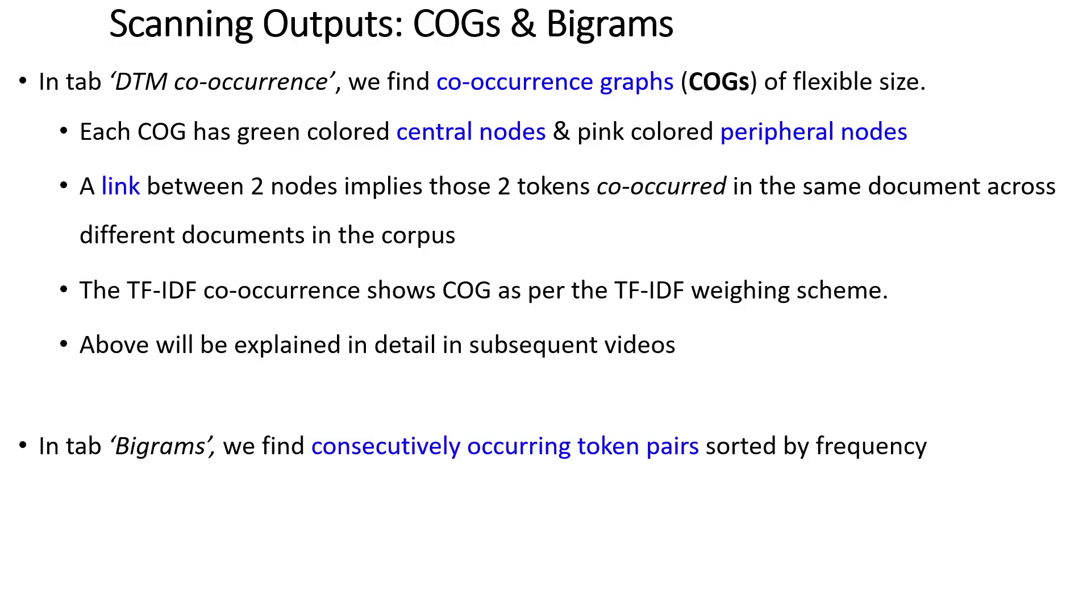